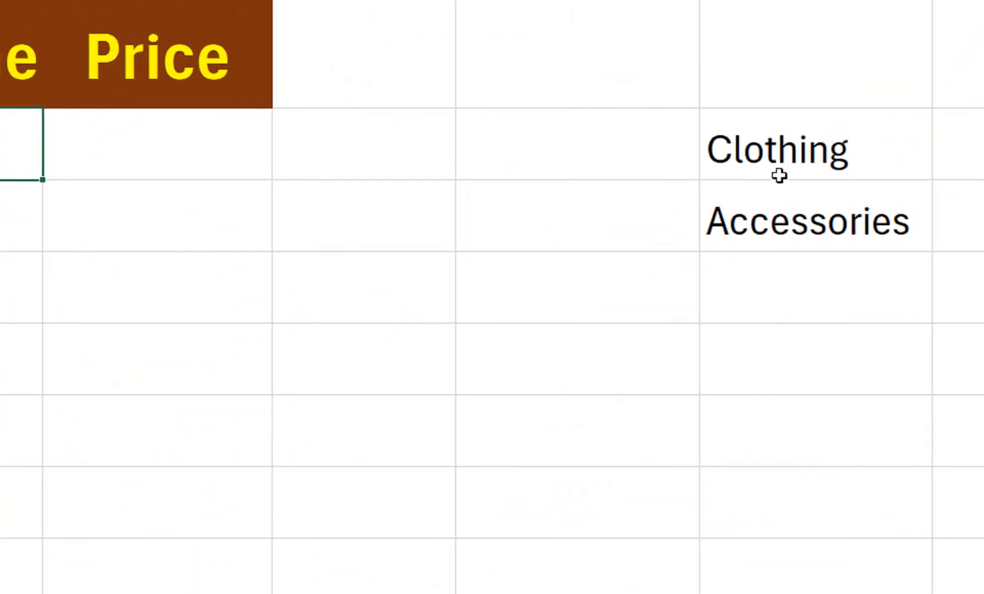
Step: Start B2's Sheet Name formula as =INDEX(List using the function and name suggestions
drag(776, 147, 765, 217)
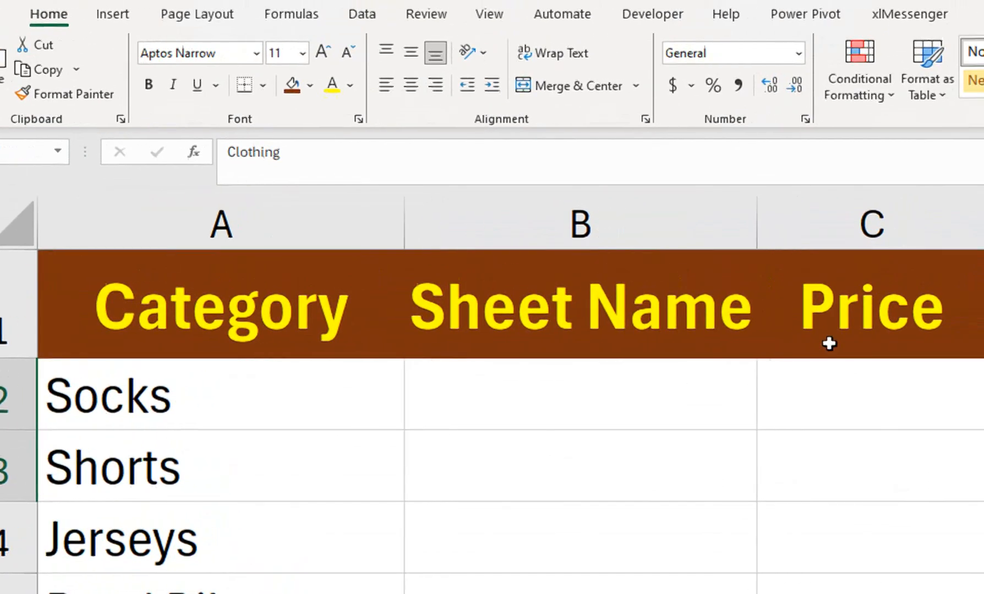
click(639, 397)
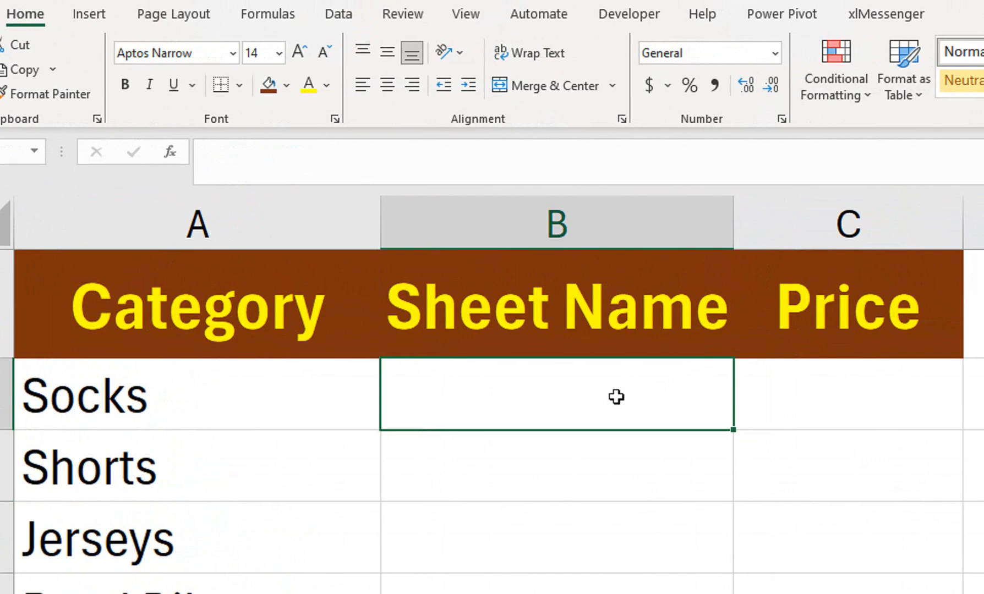
text(=)
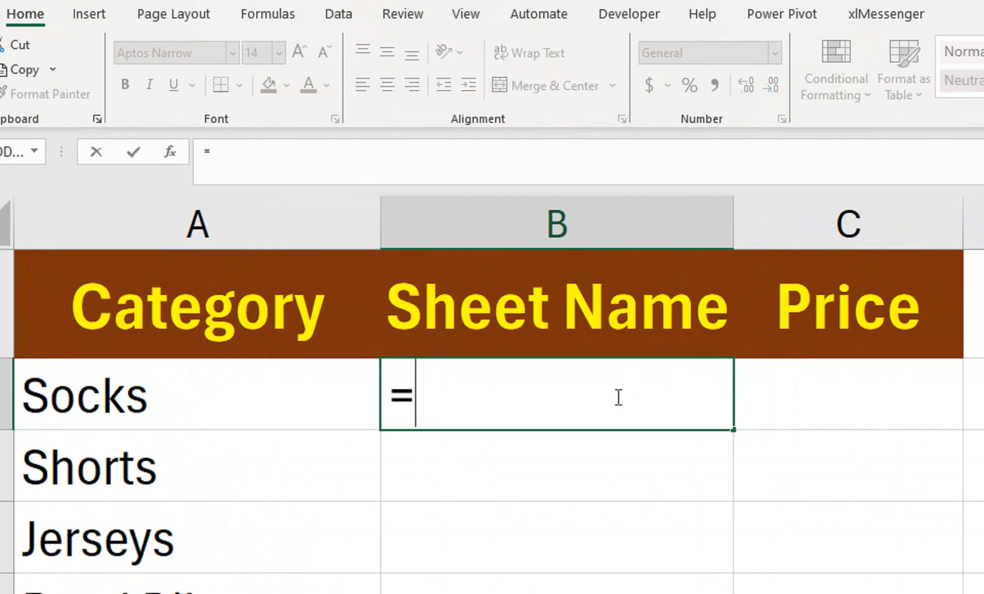
text(ind)
key(Tab)
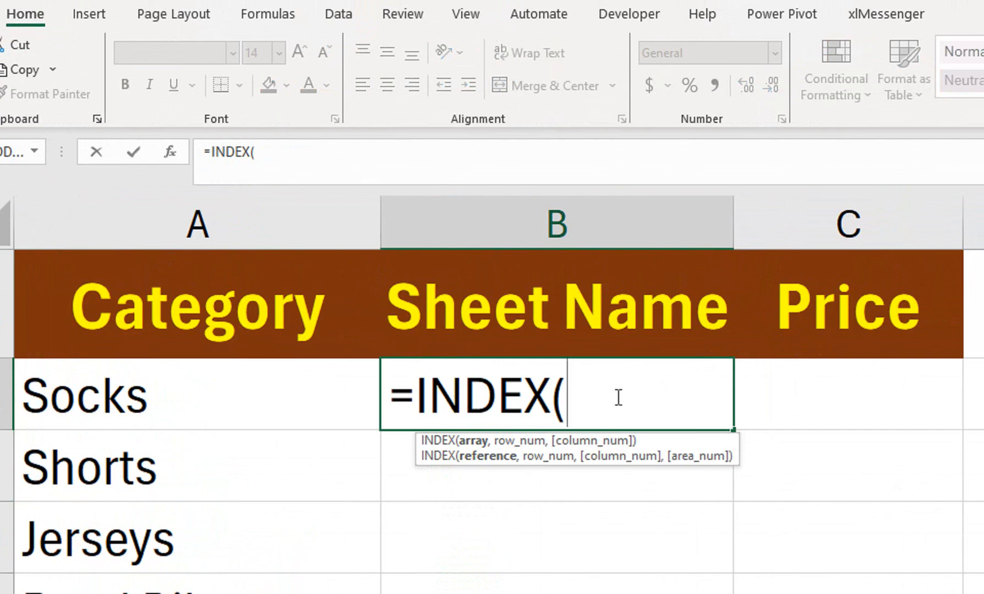
text(lis)
key(Tab)
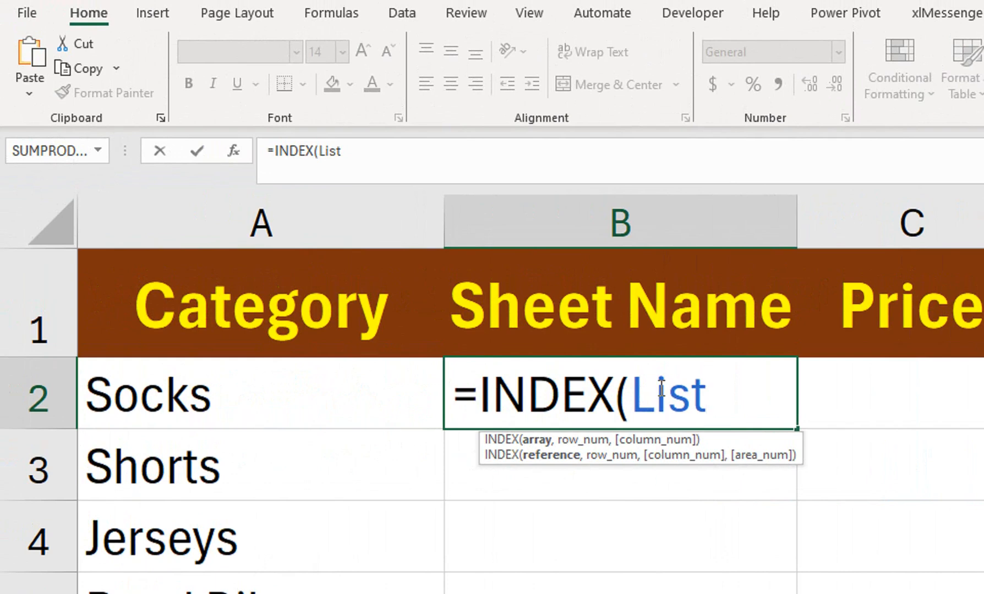
Step: Extend the formula with ,MATCH(1,--(COUNTIF( for the sheet-name test
text(,mat)
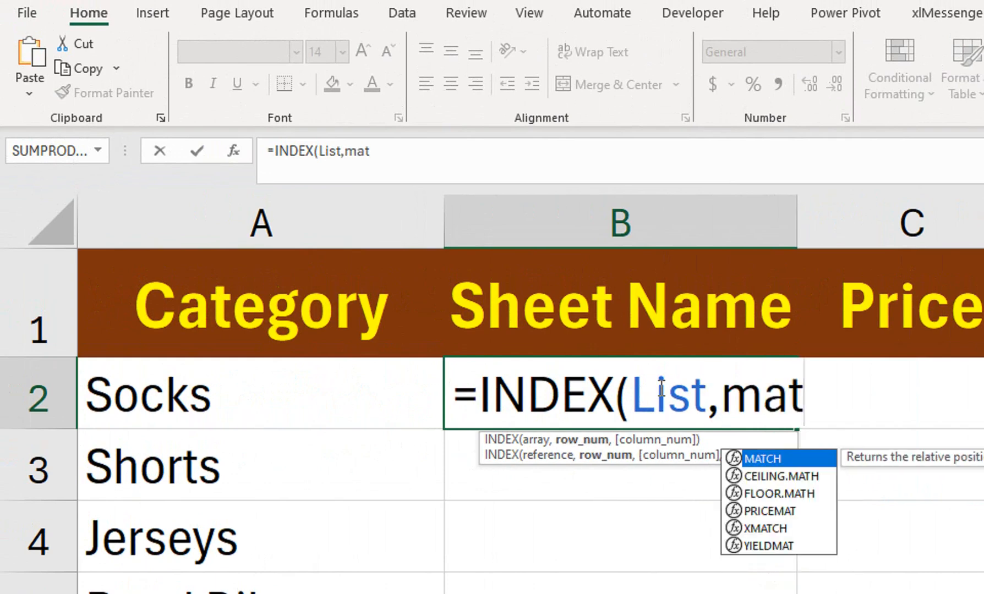
key(Tab)
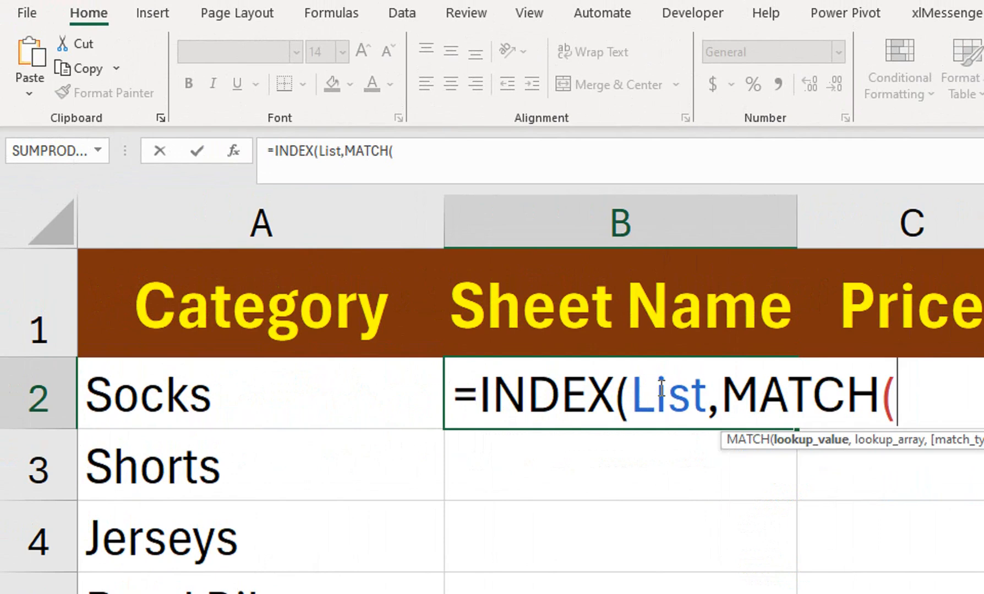
text(1,--()
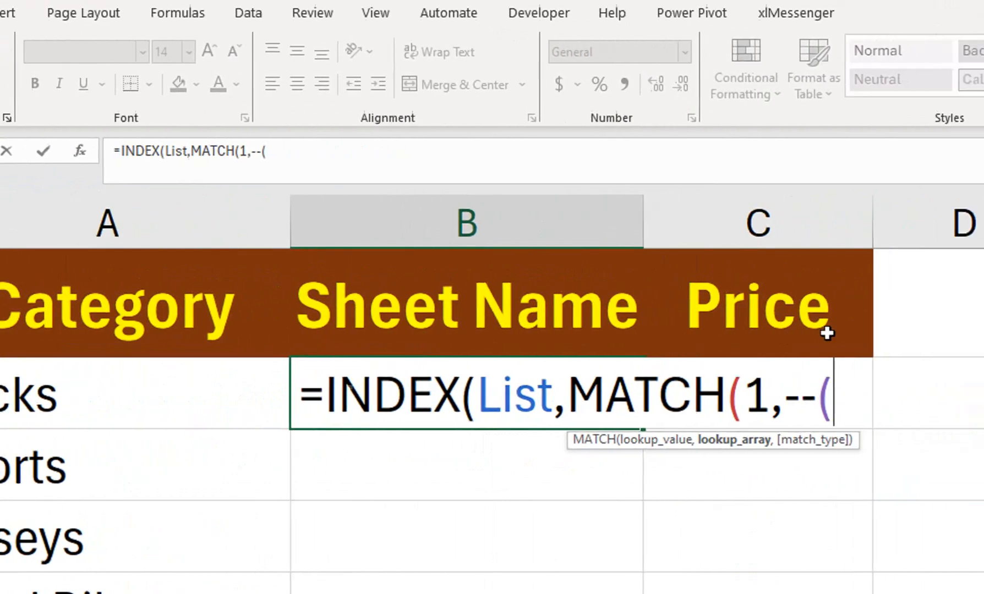
text(co)
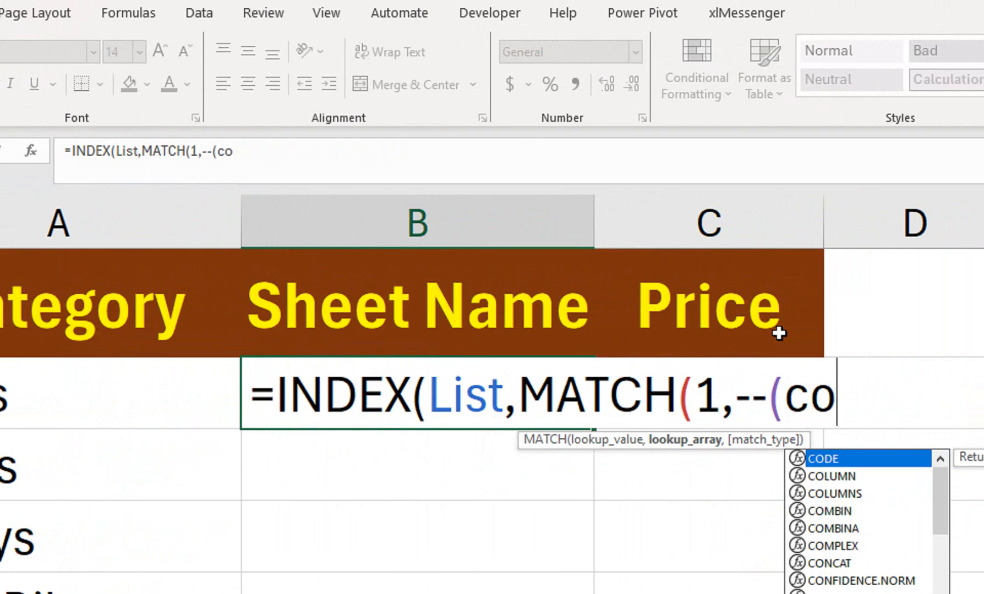
key(Escape)
key(BackSpace)
key(BackSpace)
text(COUNTIF)
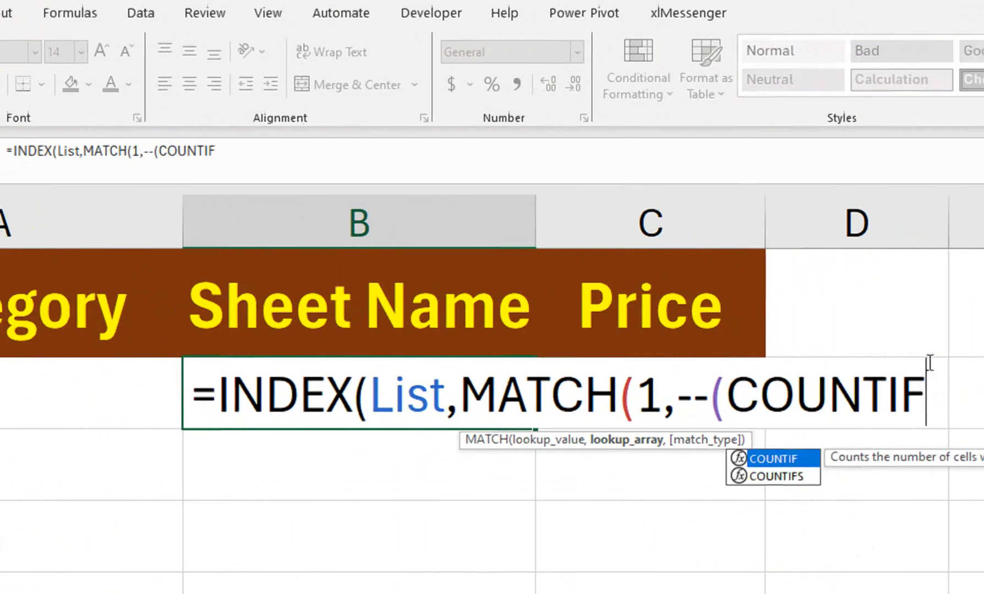
text(()
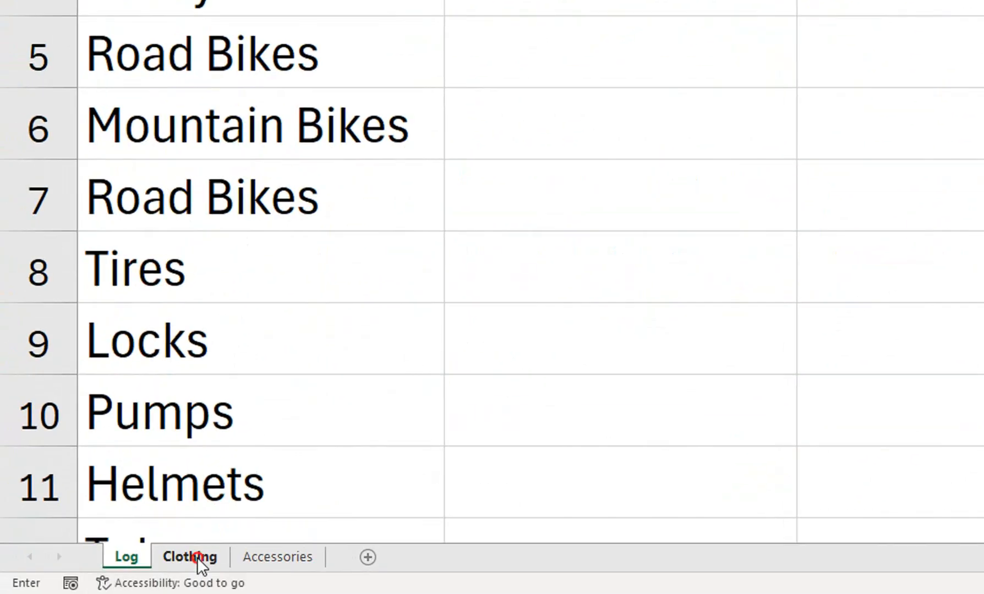
Step: Set the COUNTIF range to A2:A12 across Clothing:Accessories and make it absolute ($A$2:$A$12)
click(177, 558)
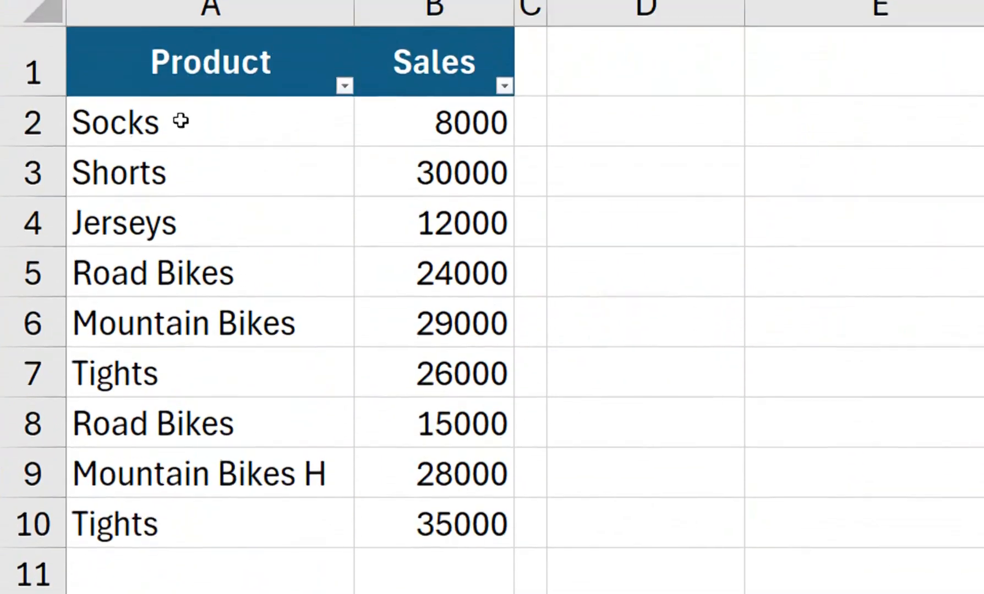
drag(180, 121, 166, 446)
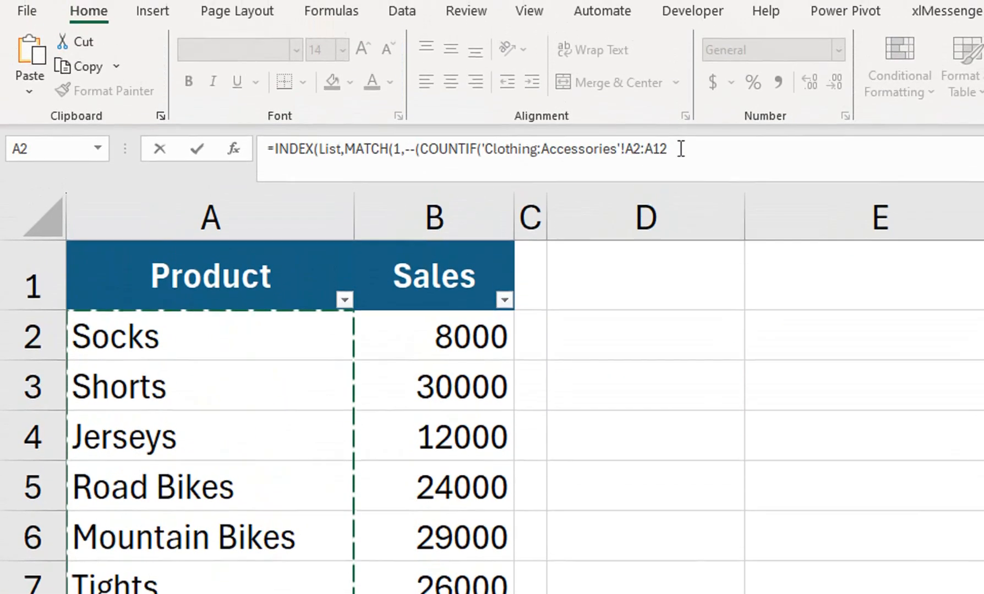
drag(680, 149, 626, 149)
key(F4)
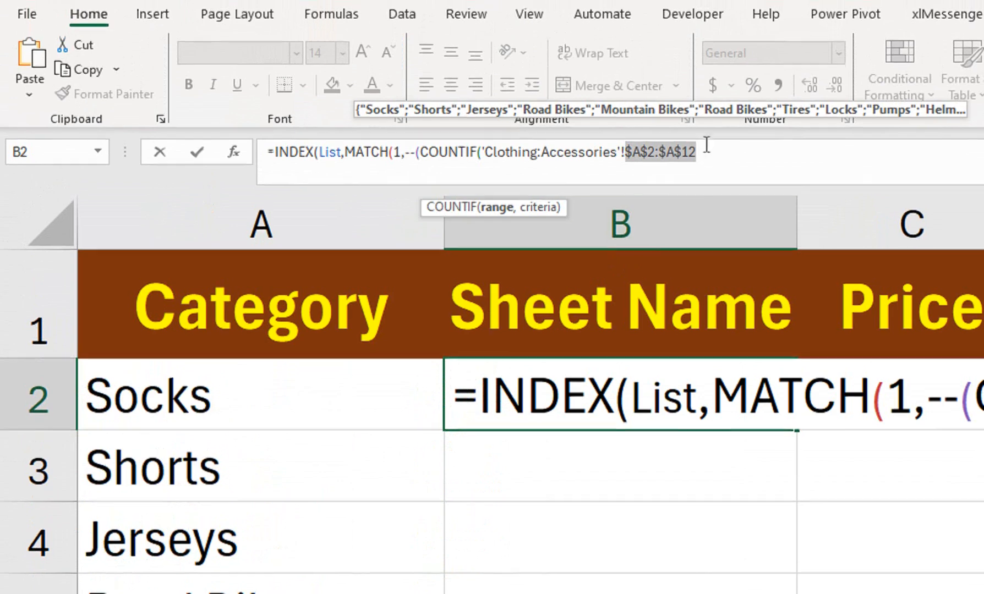
Step: Replace the 'Clothing:Accessories' reference with INDIRECT("'"&LIST&"'!$A$2:$A$12") in B2's COUNTIF
drag(620, 152, 480, 152)
text(INDI)
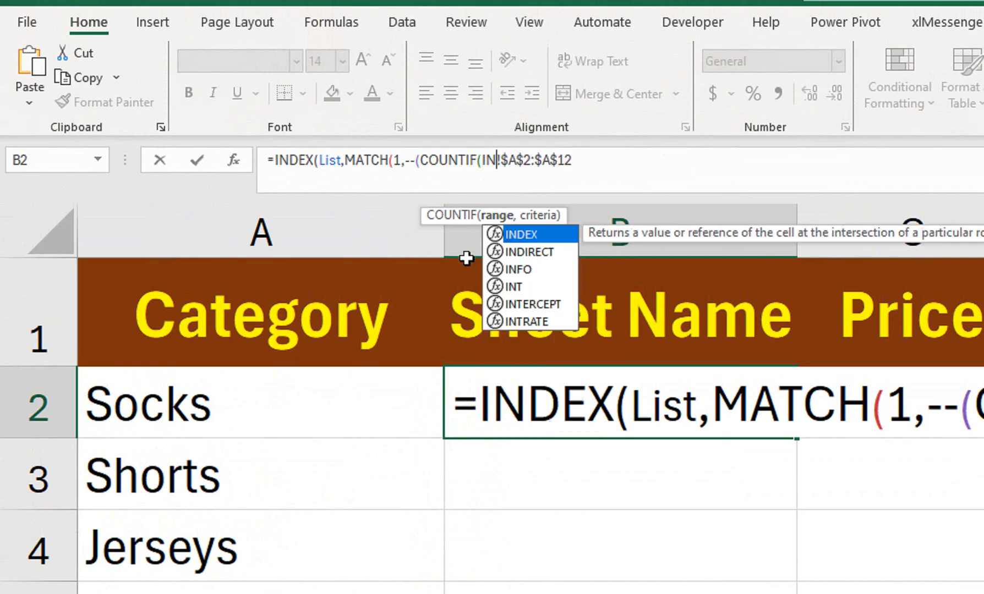
key(Tab)
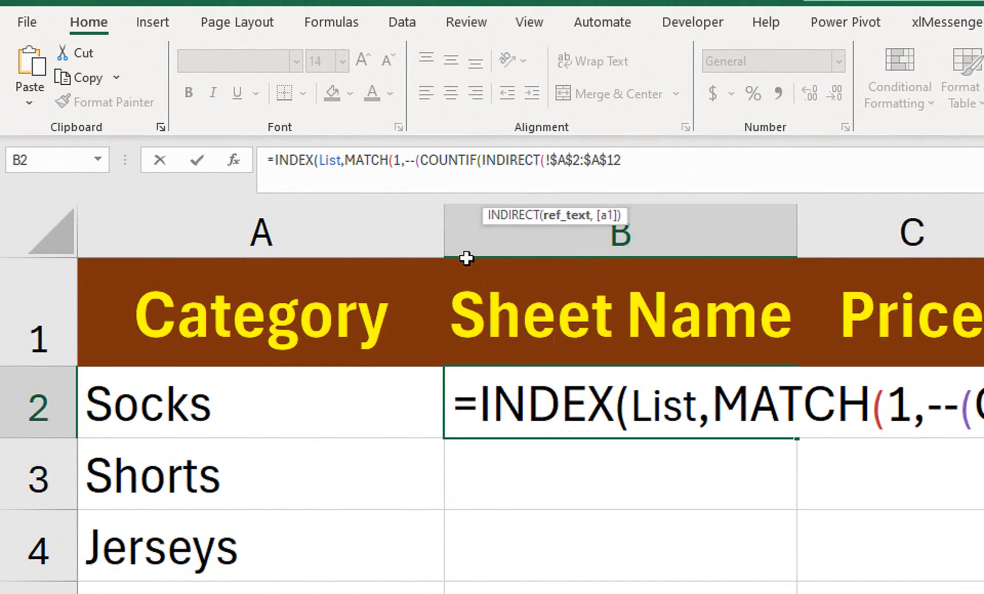
text("')
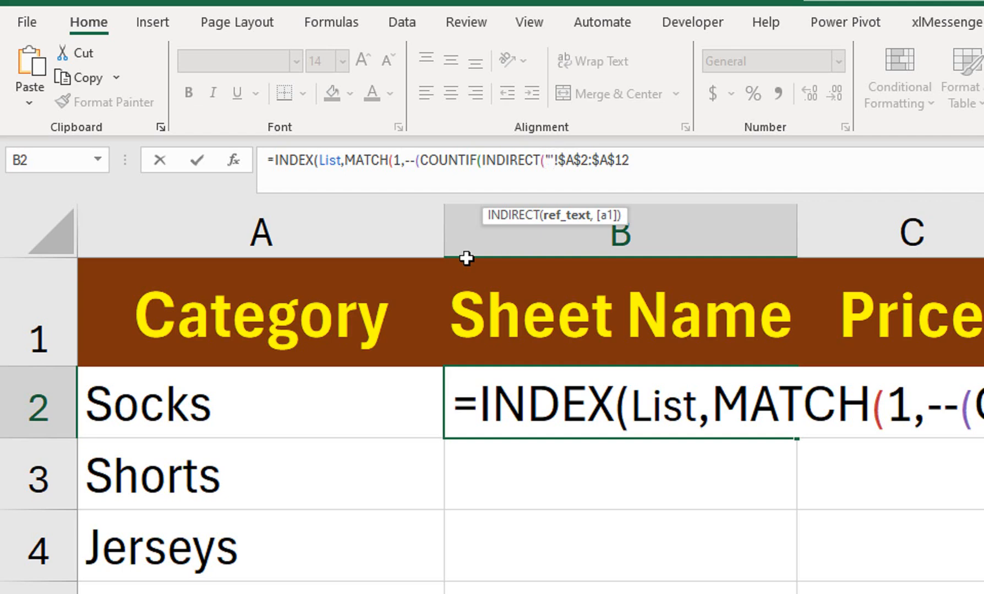
text(")
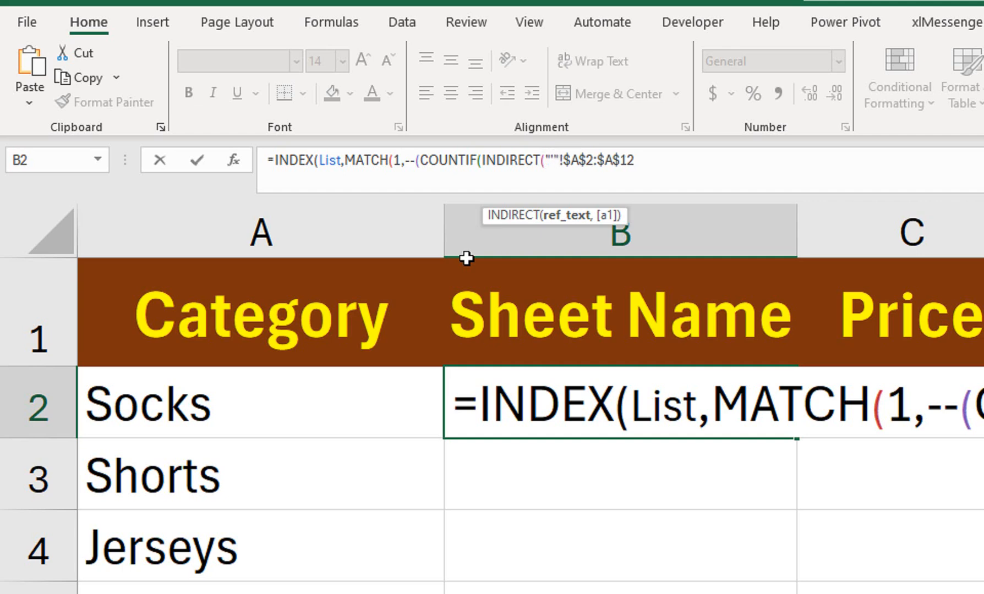
text(&)
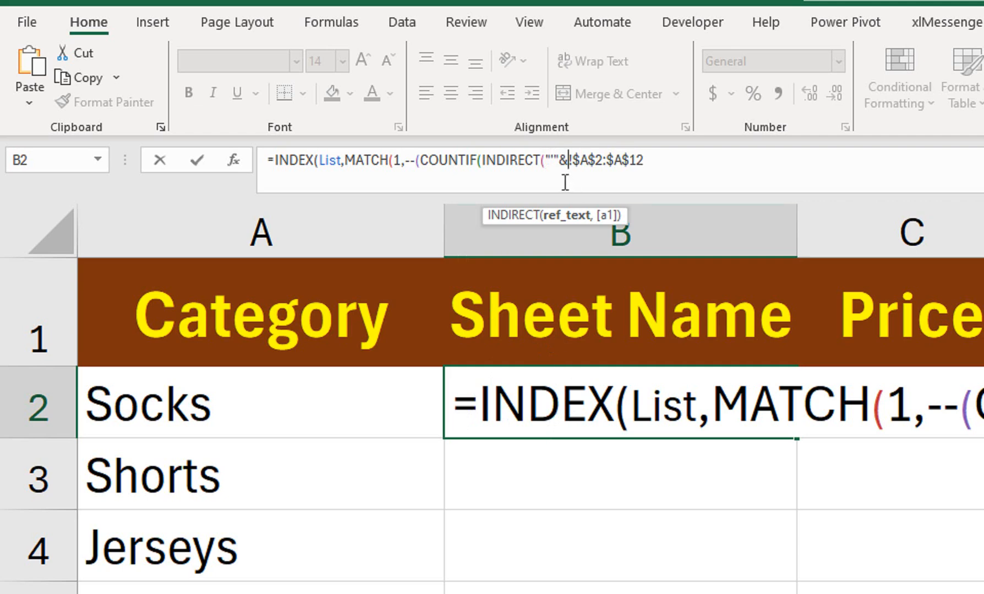
text(LIST)
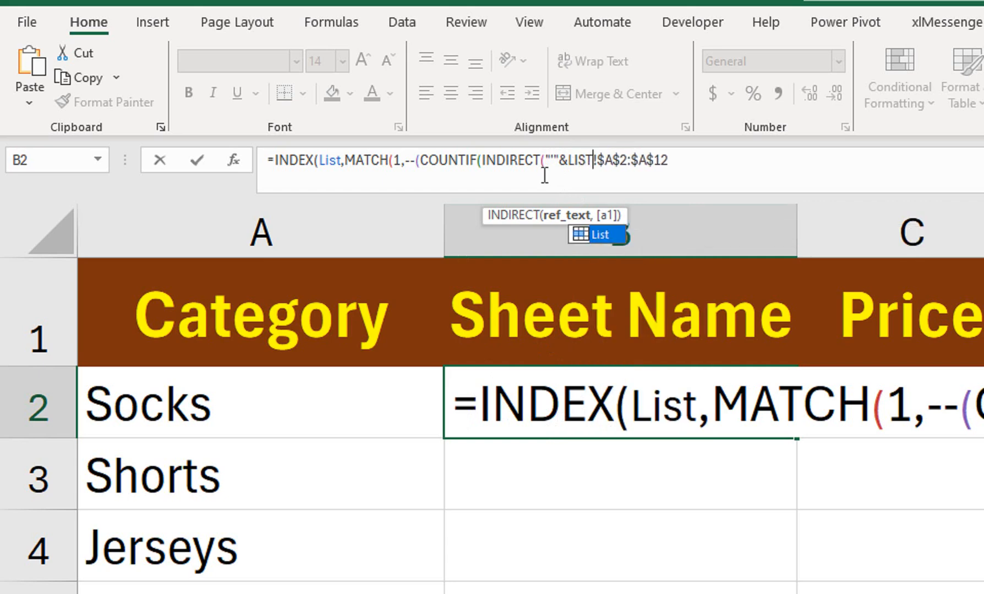
text(&)
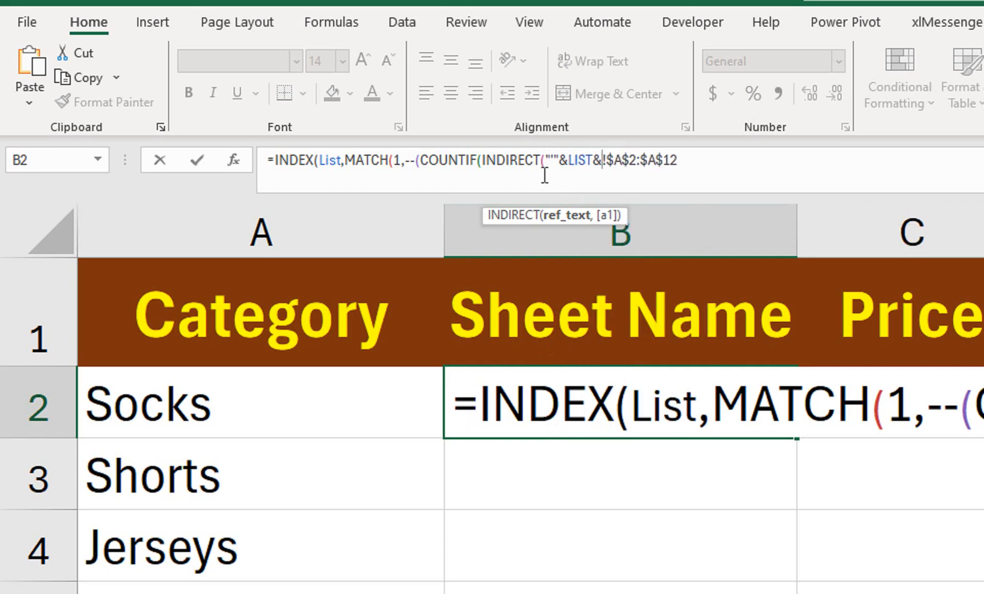
text(")
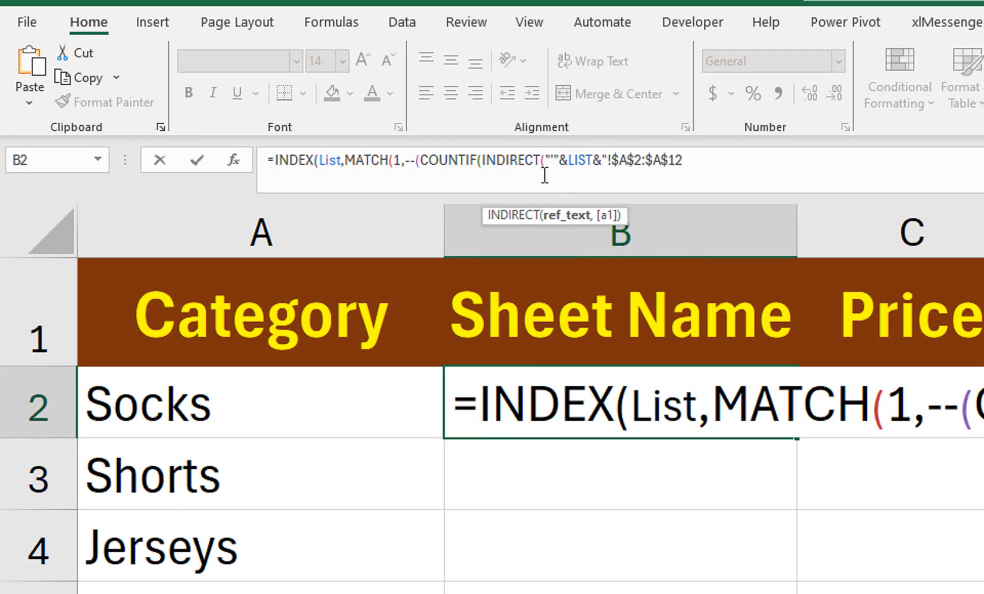
text(")
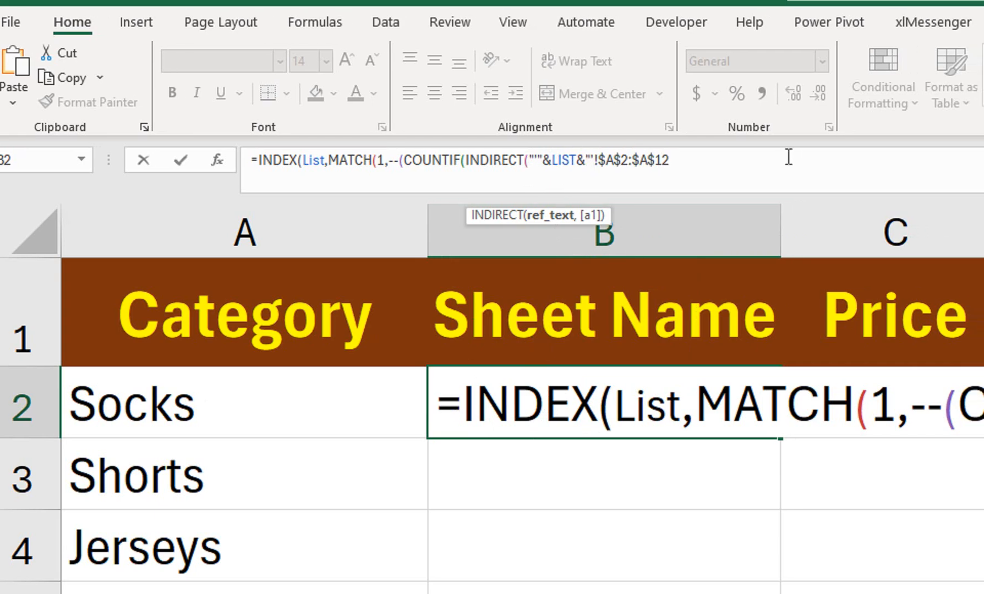
click(794, 156)
Step: Complete B2's formula with A2 as COUNTIF criteria, >0 test, and exact match 0
text("))
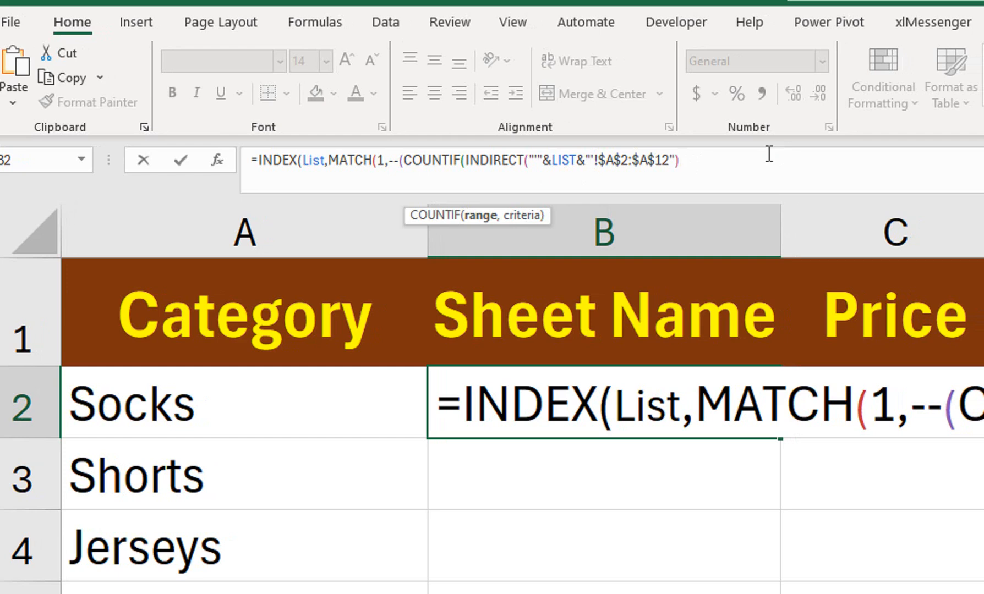
text(,)
click(279, 376)
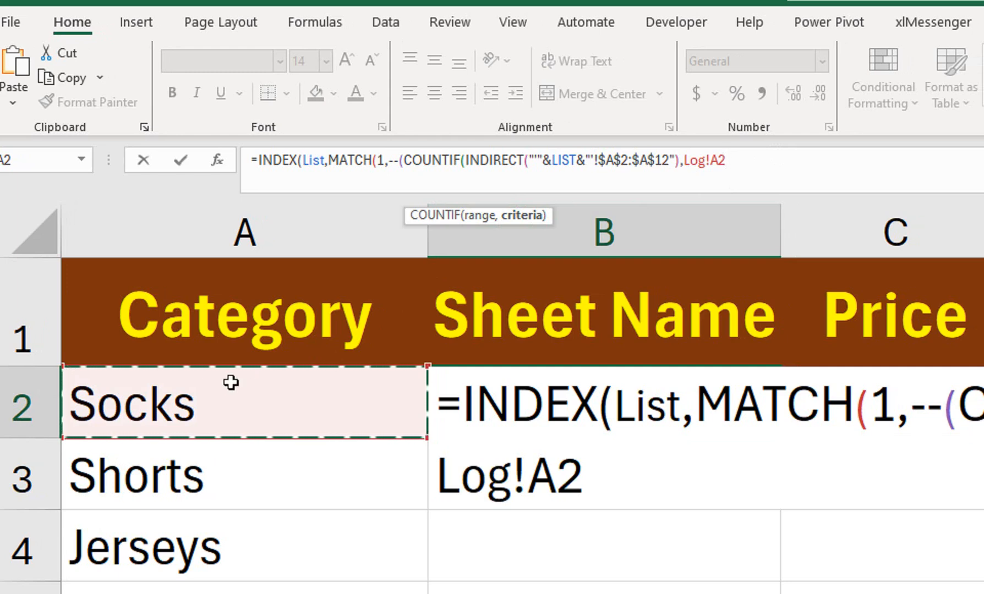
text()>)
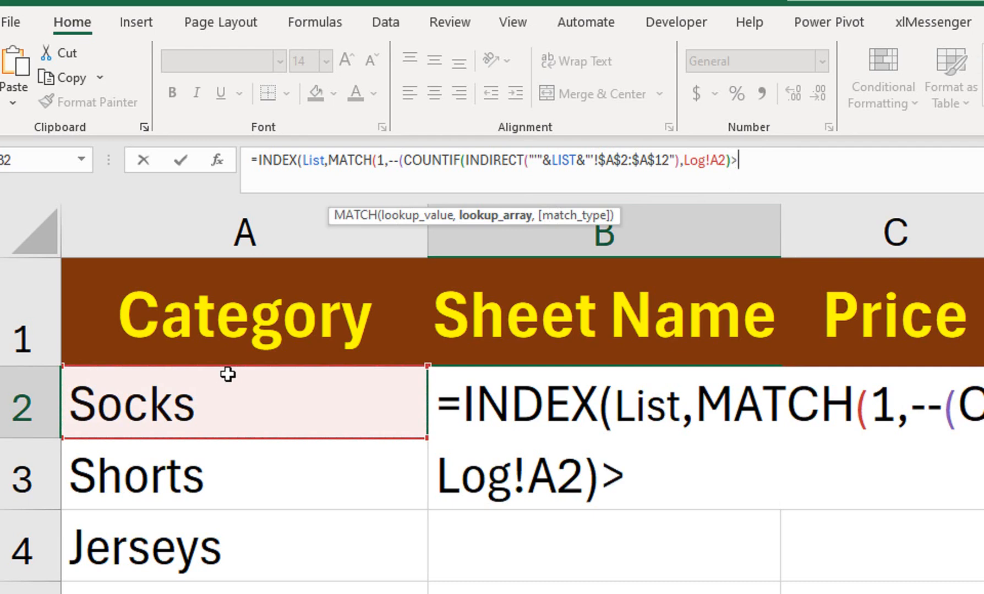
text(0)
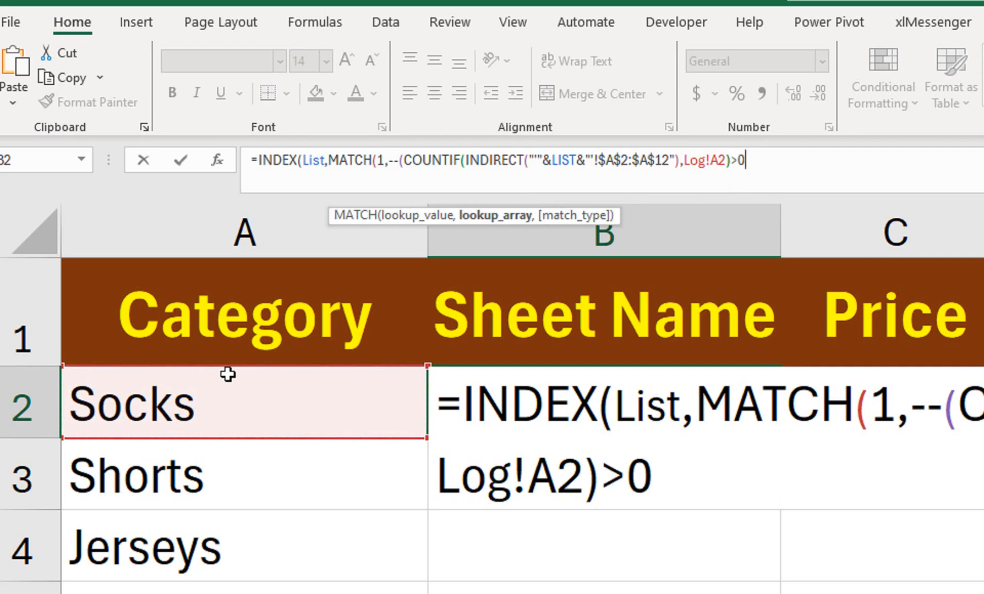
text(),)
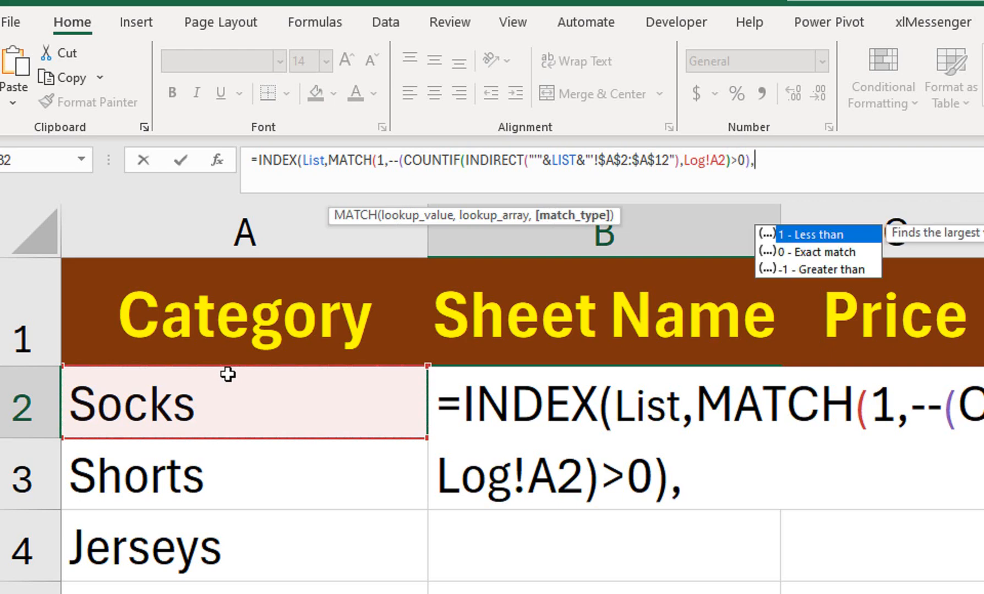
key(Down)
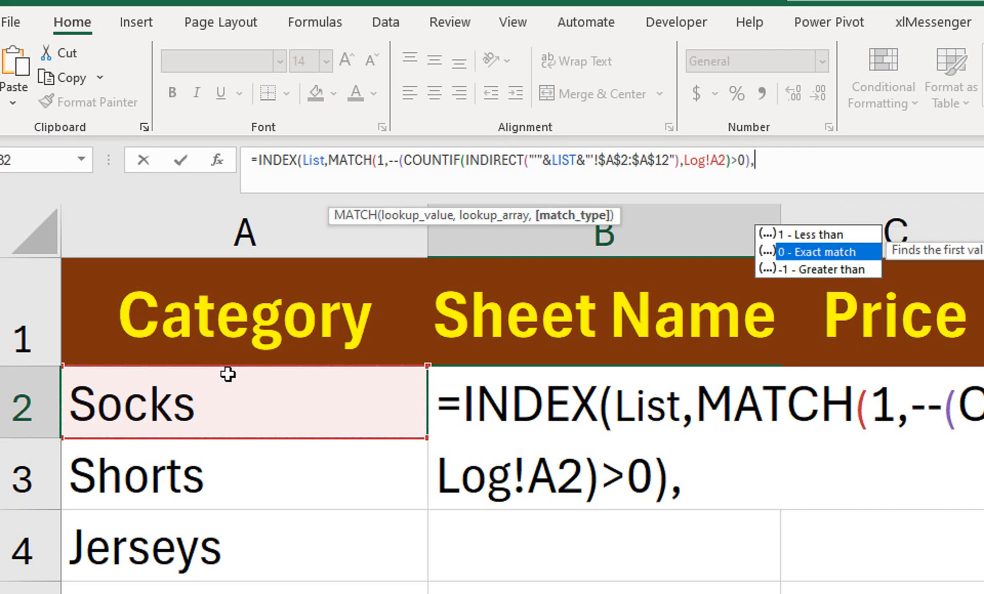
key(Tab)
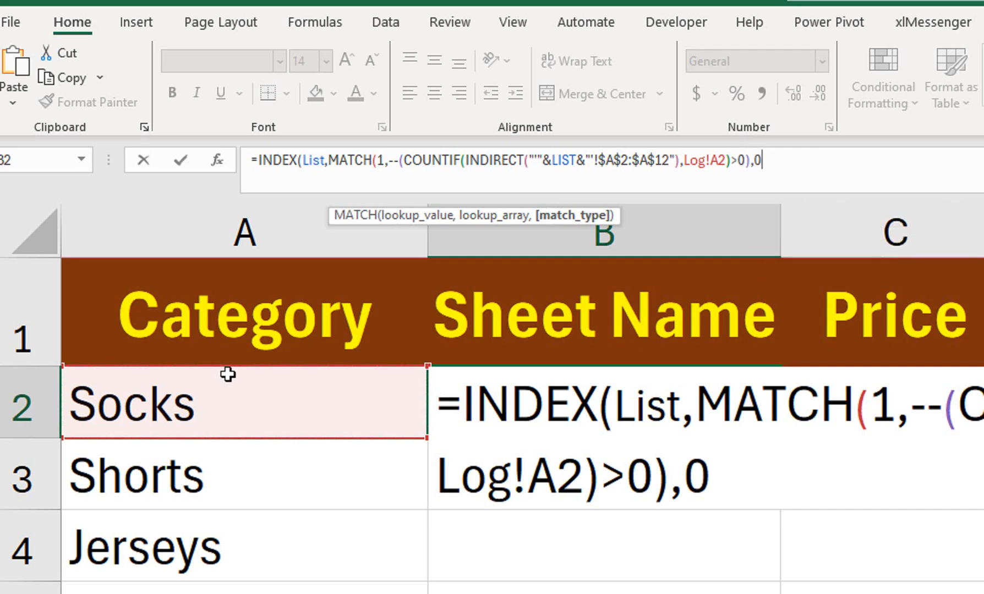
text())
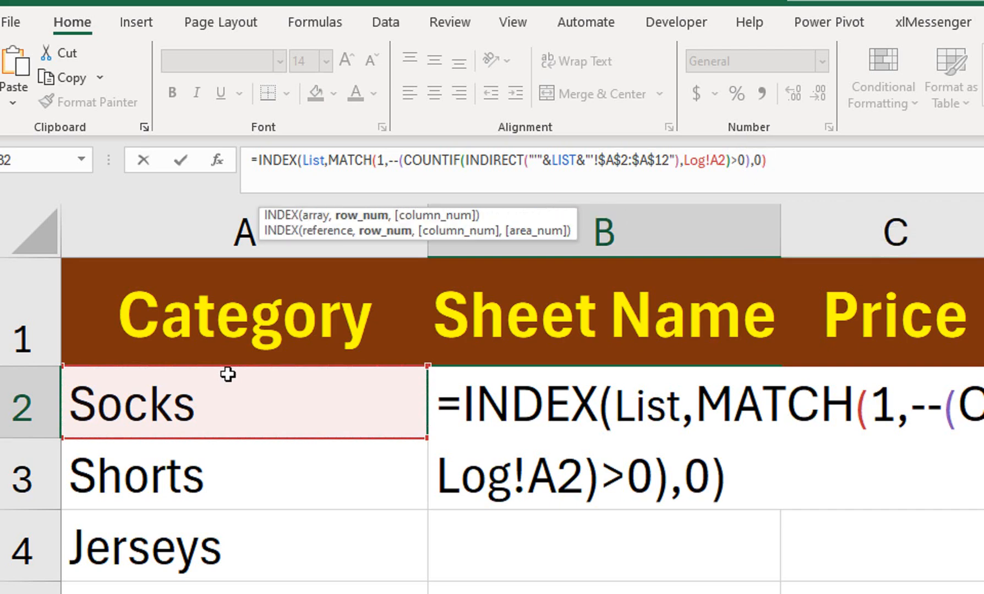
text())
Step: Commit the formula, showing Clothing, and fill it down the Sheet Name column
key(Return)
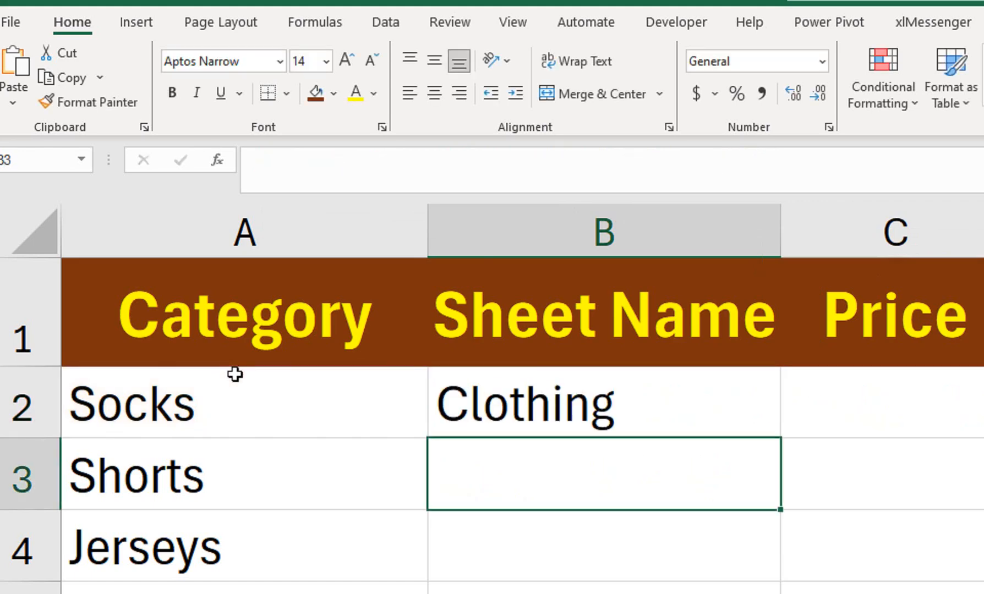
click(506, 411)
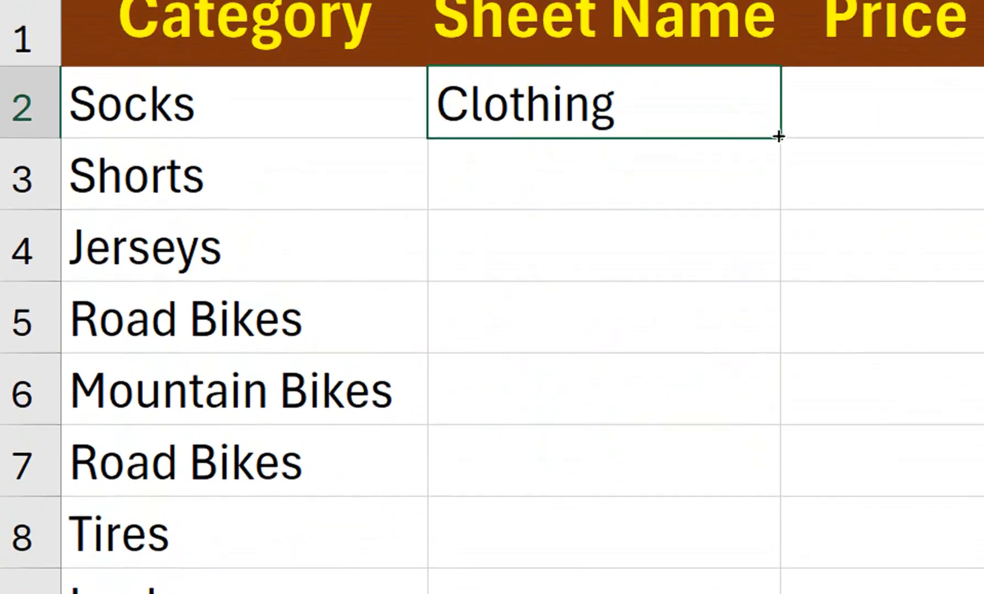
double_click(779, 150)
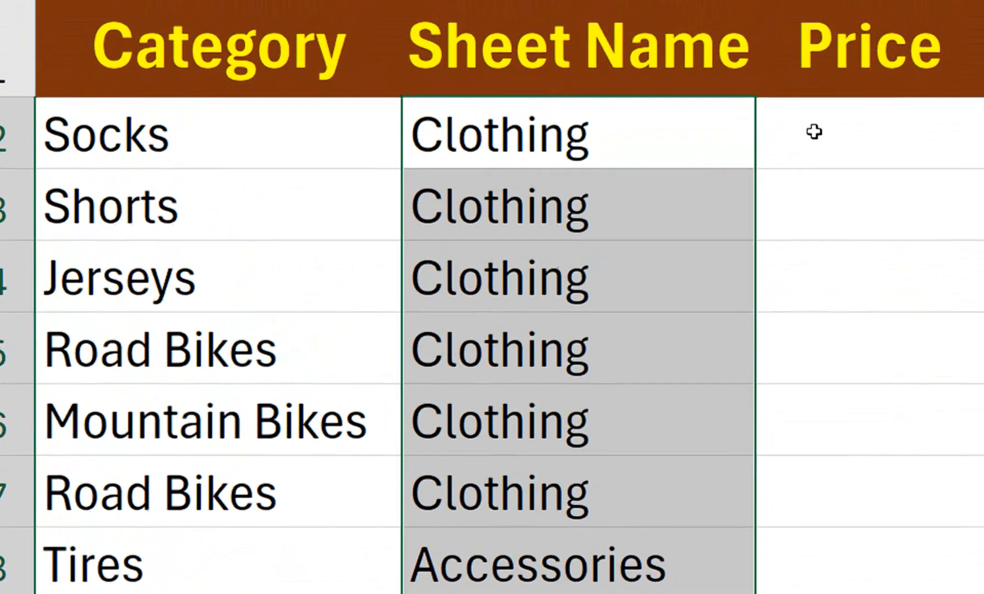
click(814, 132)
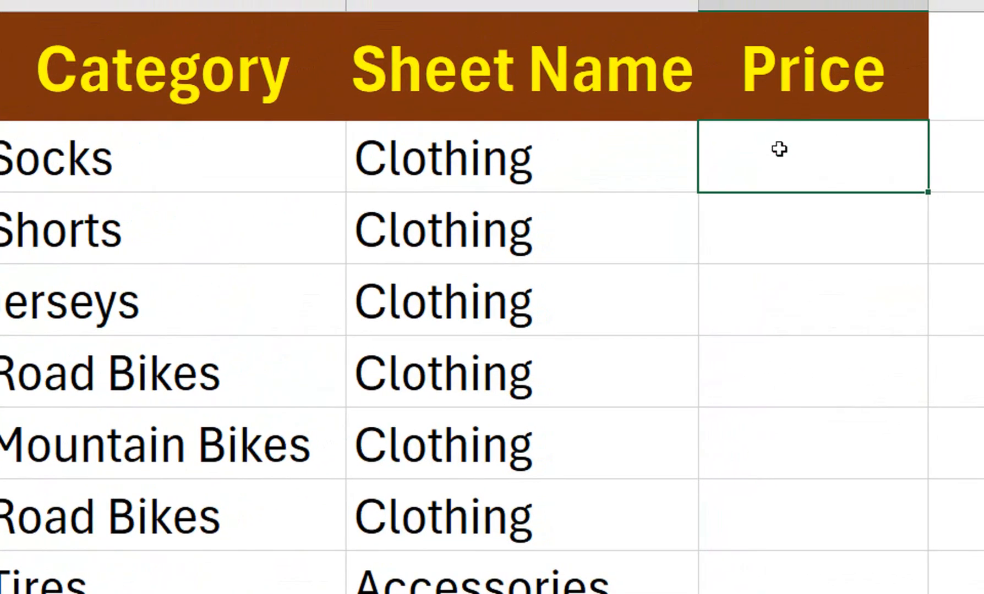
Step: Start C2 as =VLOOKUP(A2,'Clothing:Accessories'!A2:B12 with the Clothing through Accessories sheets grouped
text(=VLOOKUP()
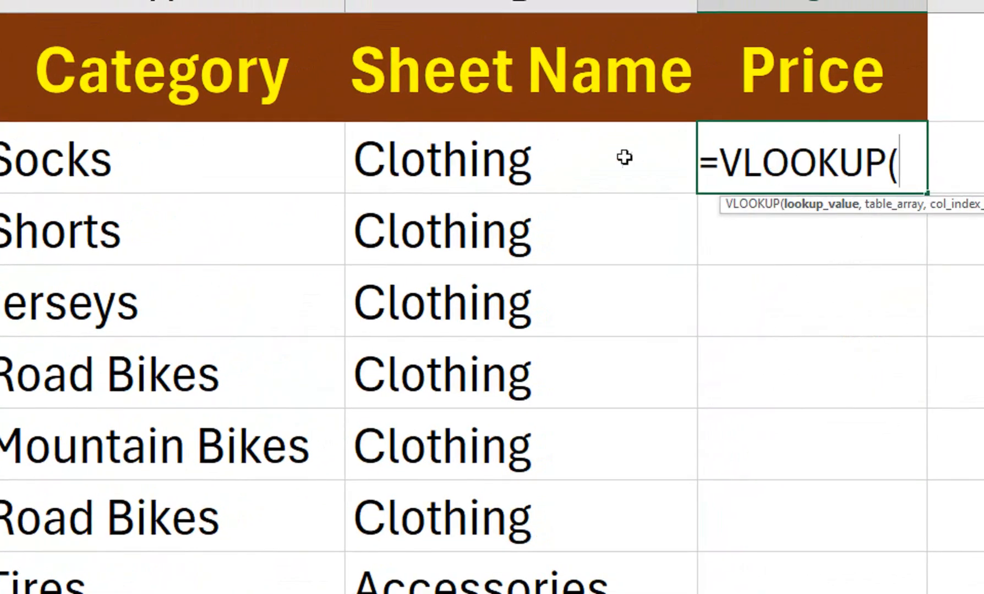
click(215, 183)
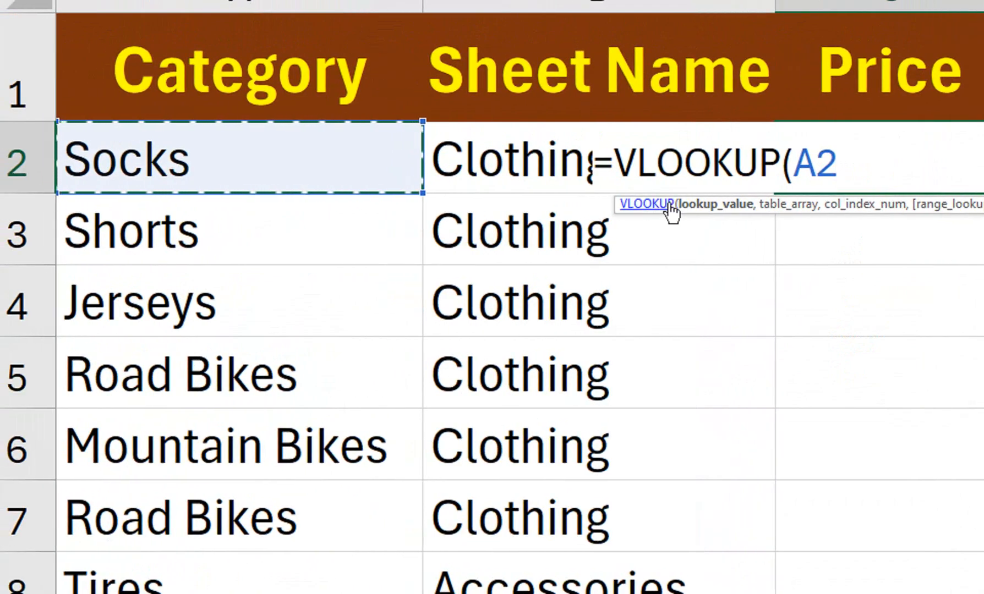
text(,)
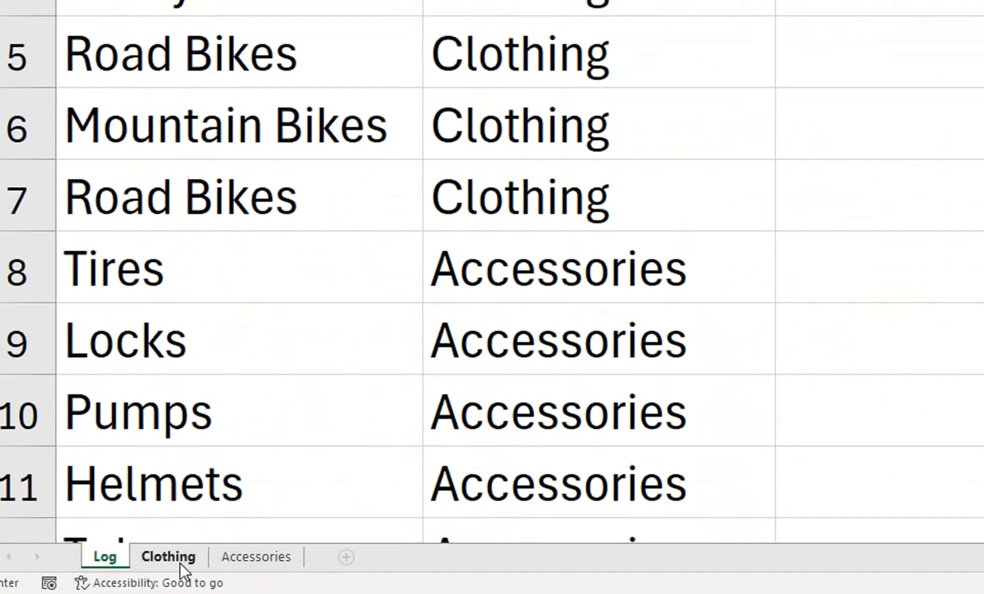
click(180, 563)
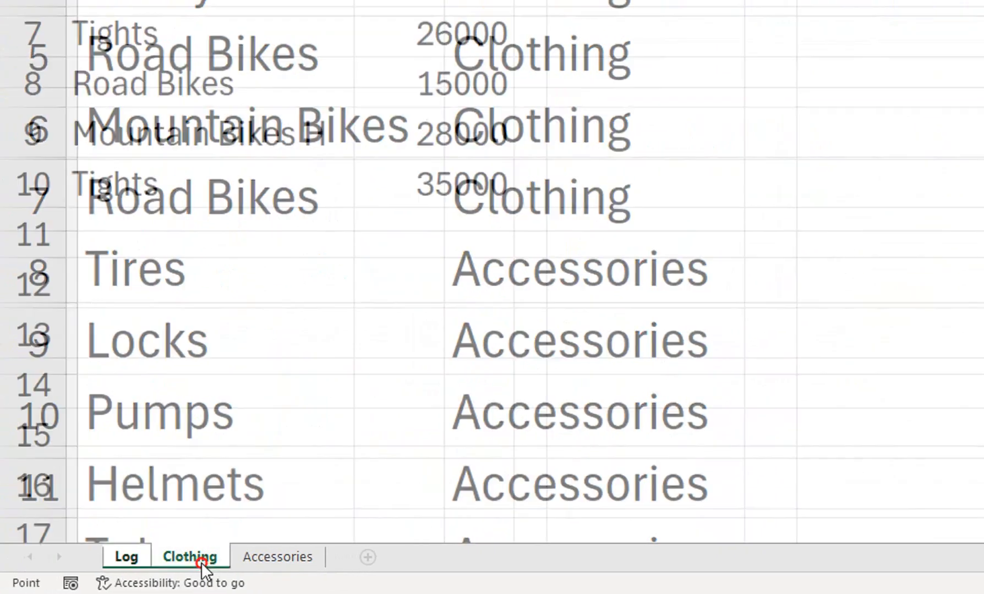
click(250, 560)
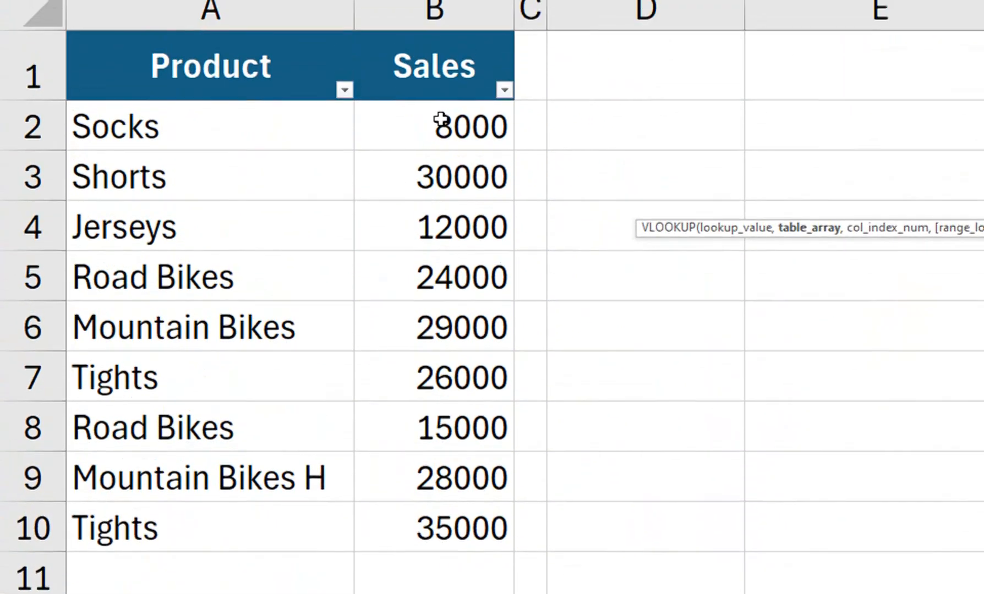
drag(440, 120, 403, 593)
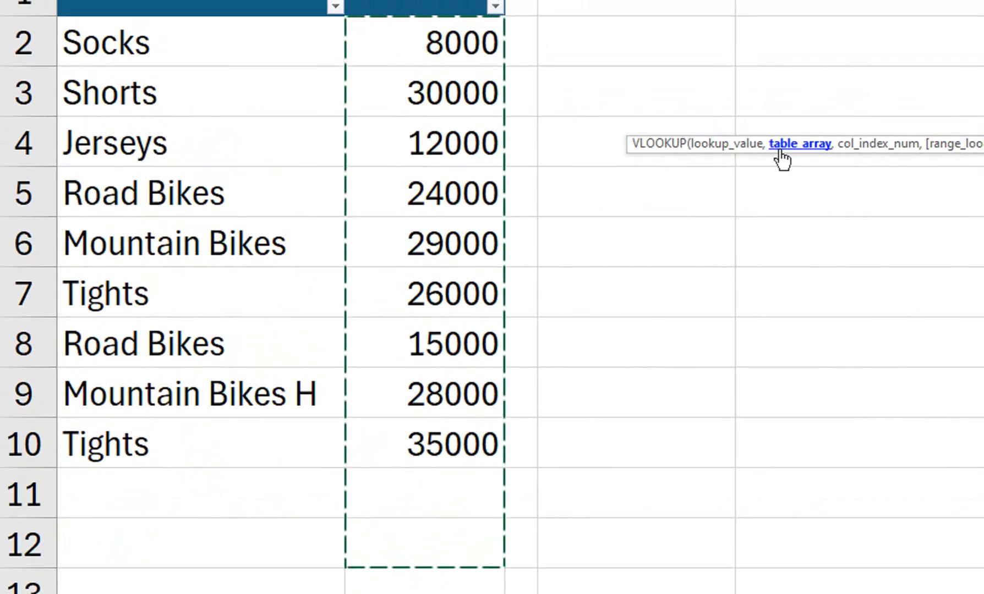
drag(216, 110, 392, 593)
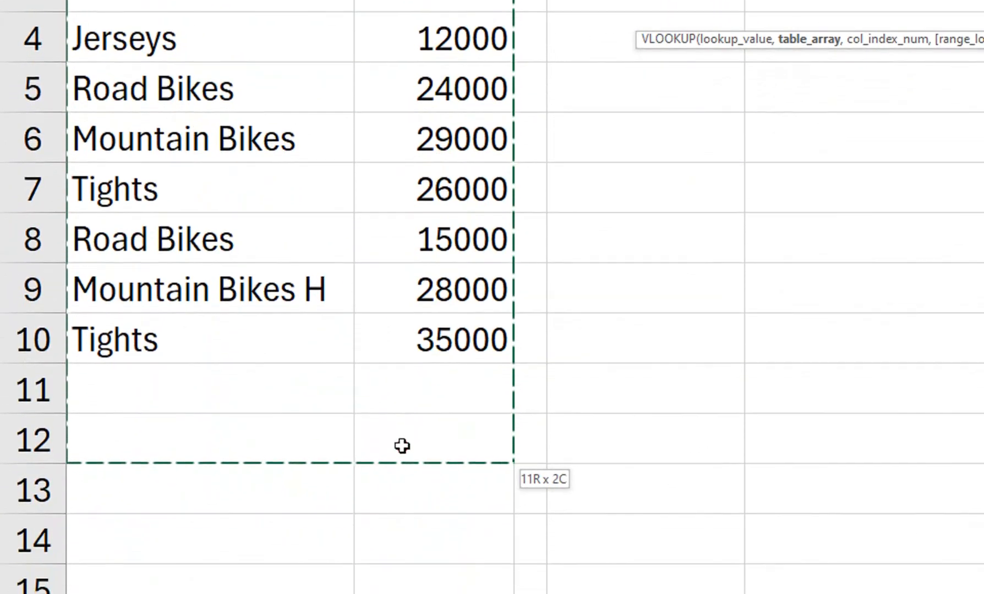
drag(401, 445, 402, 446)
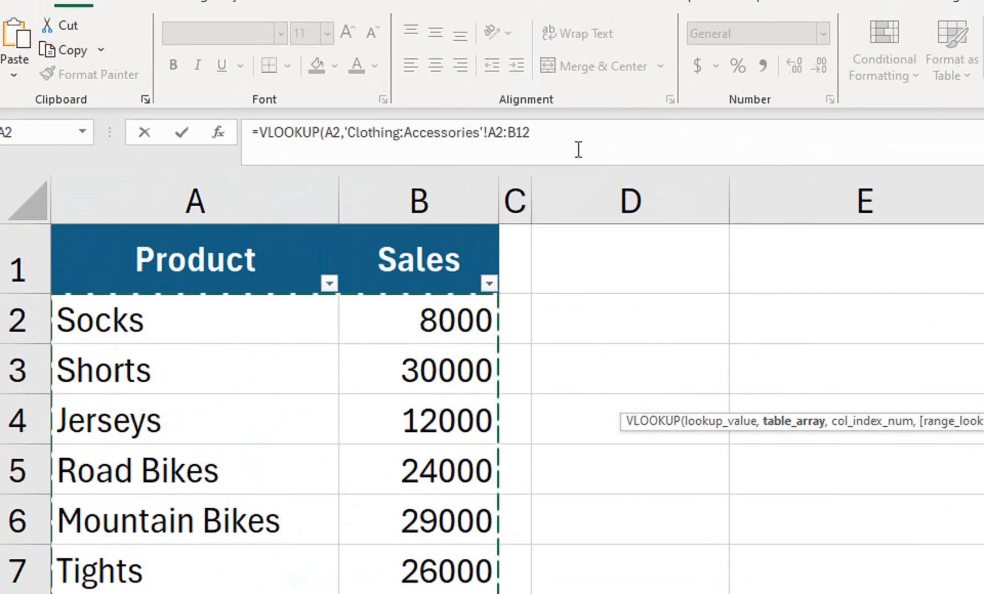
Step: Make C2's lookup table reference absolute as $A$2:$B$12
click(531, 131)
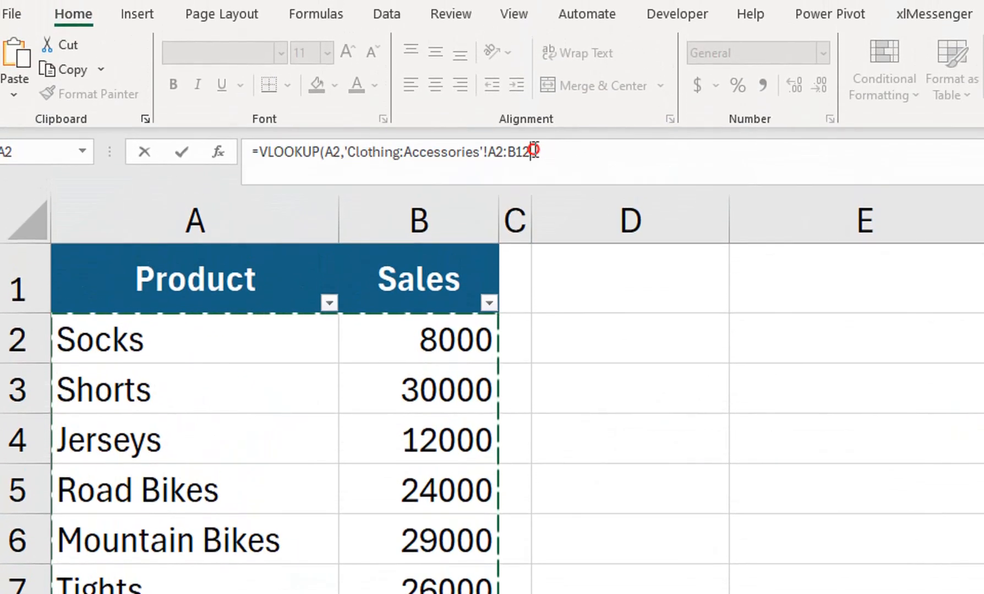
drag(532, 149, 491, 148)
key(F4)
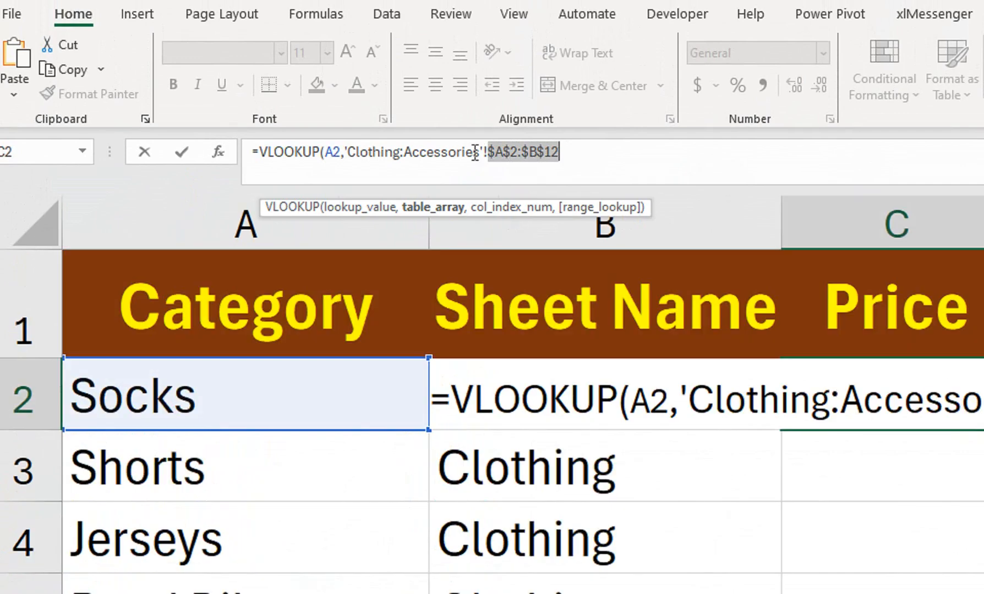
Step: Replace the 'Clothing:Accessories' sheet span with an INDIRECT("'" call in C2's VLOOKUP
drag(345, 152, 483, 152)
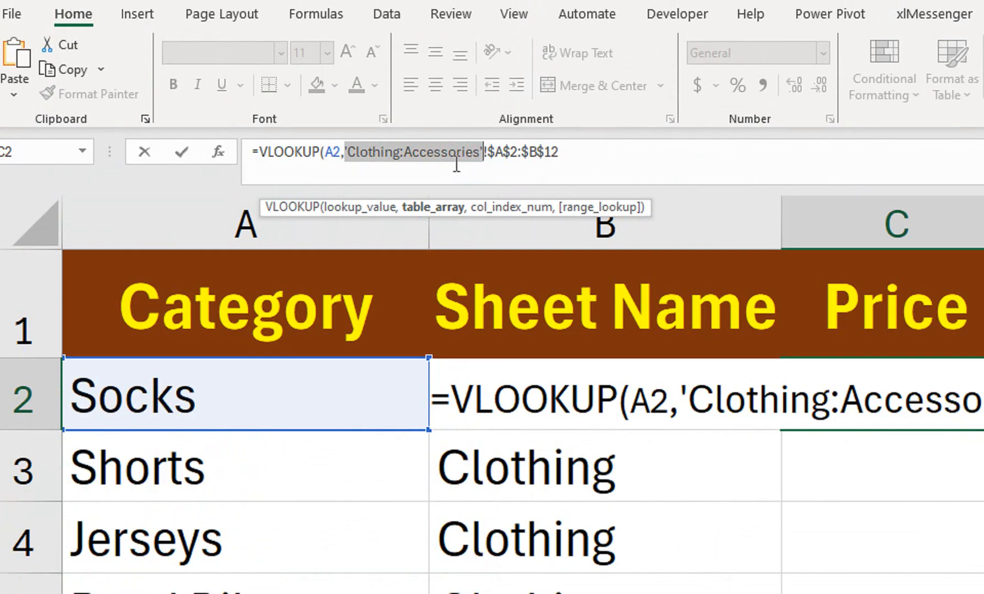
text(INDI)
key(Tab)
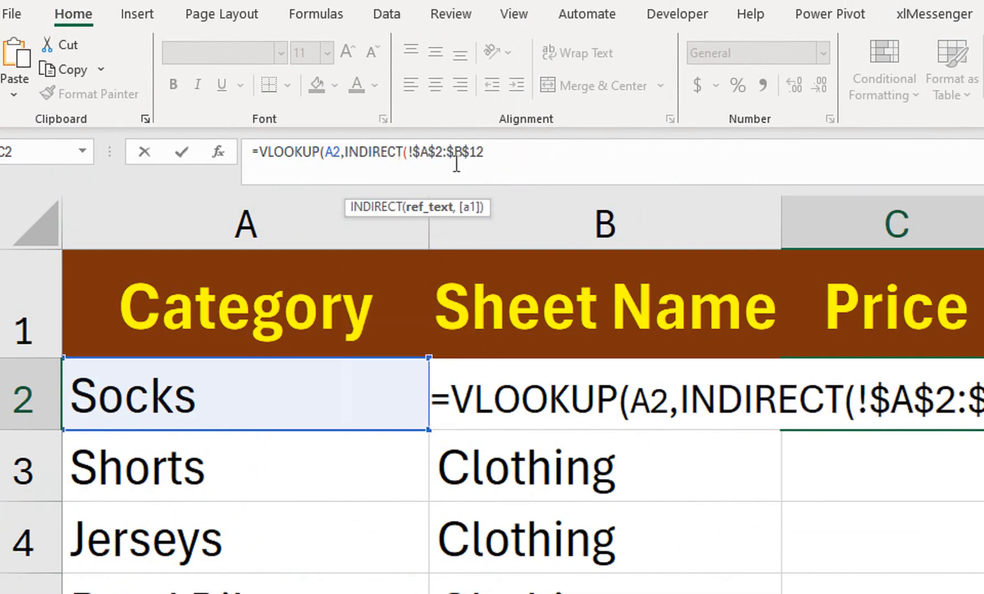
text("')
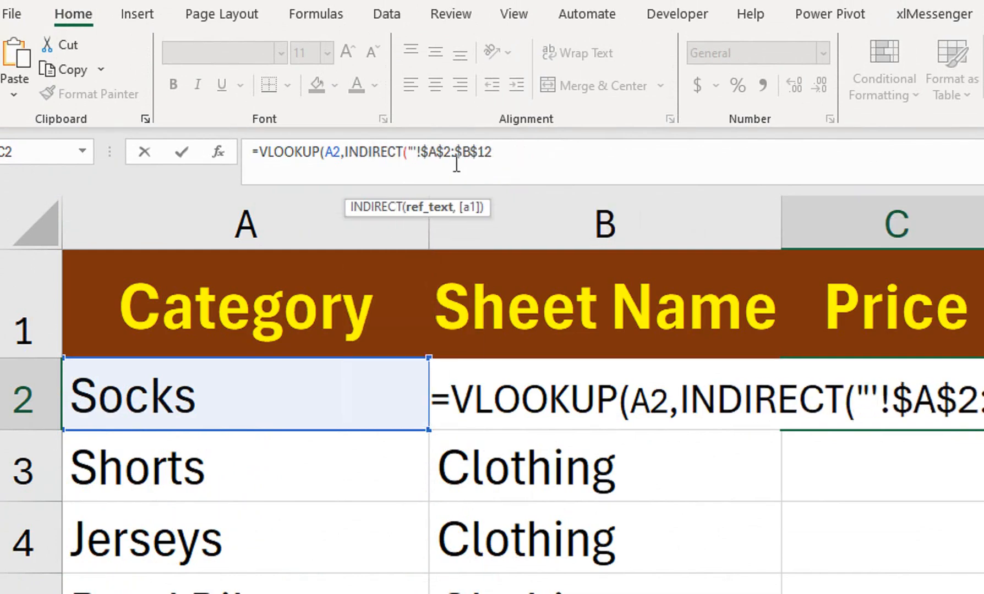
text(")
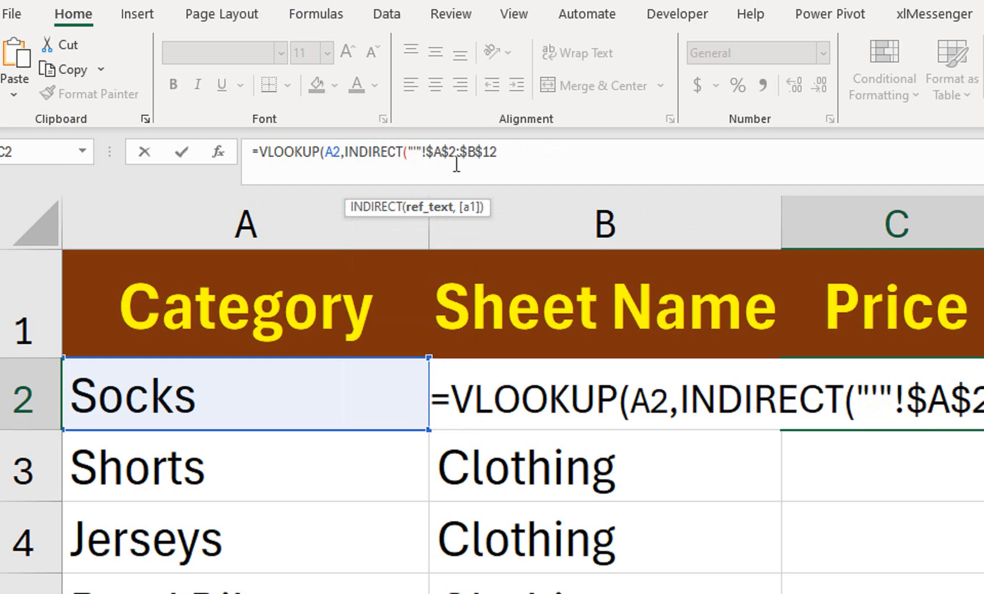
key(Return)
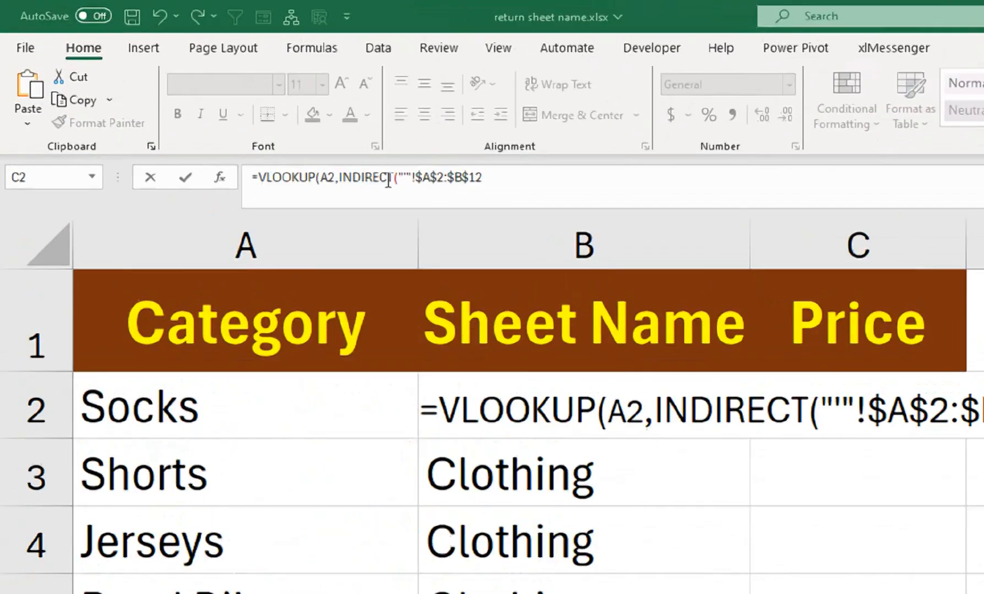
Step: Build the INDIRECT text as "'"&Log!B2&"'!$A$2:$B$12" using the Sheet Name cell B2
click(220, 108)
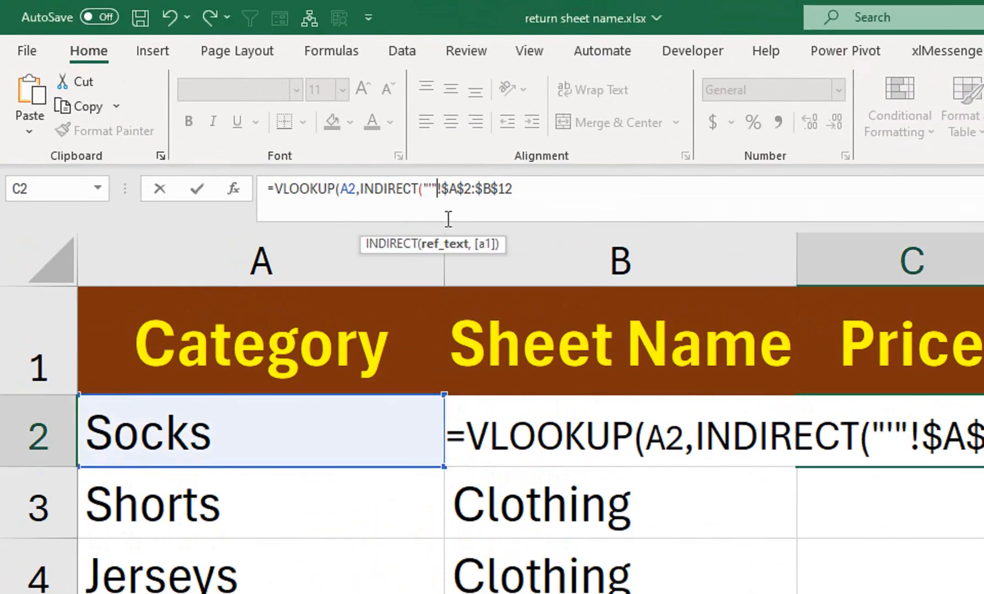
text(&)
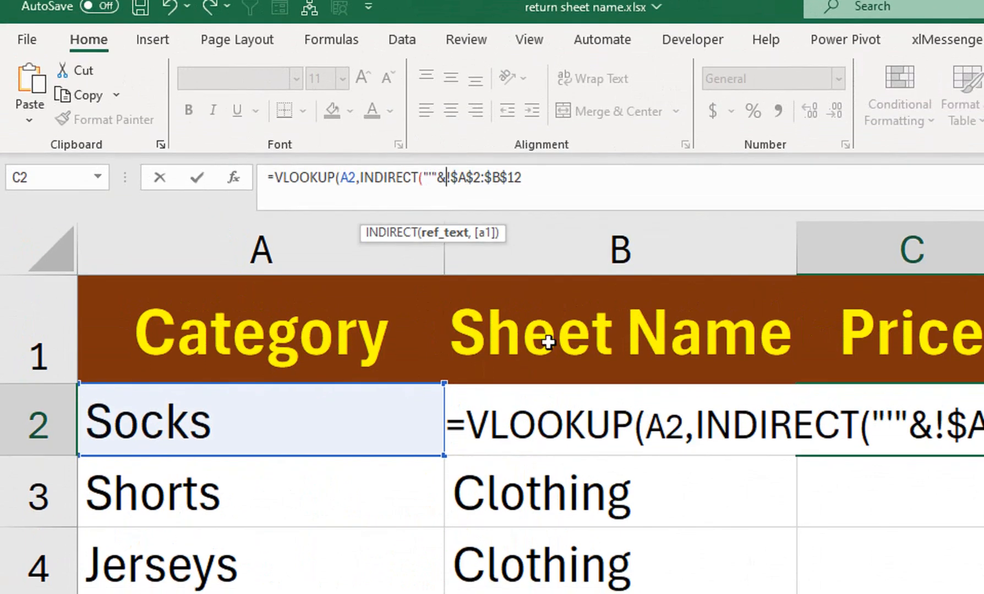
click(556, 337)
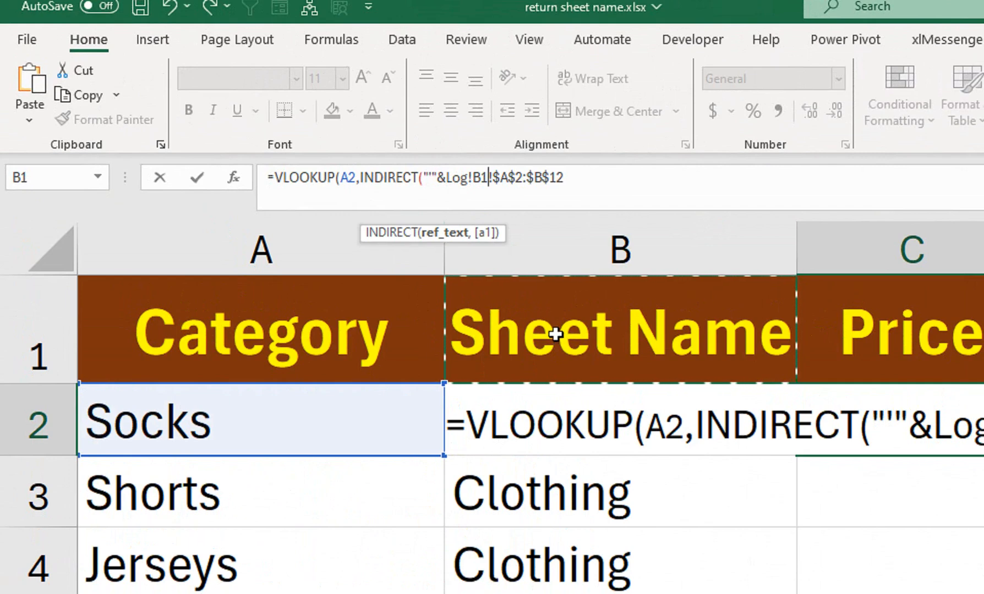
key(Down)
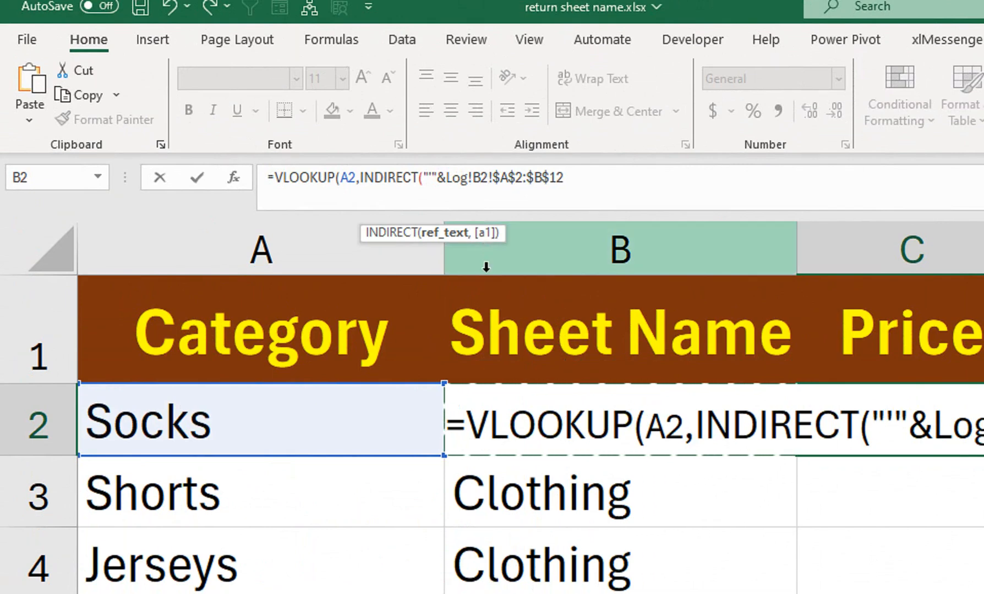
text(&)
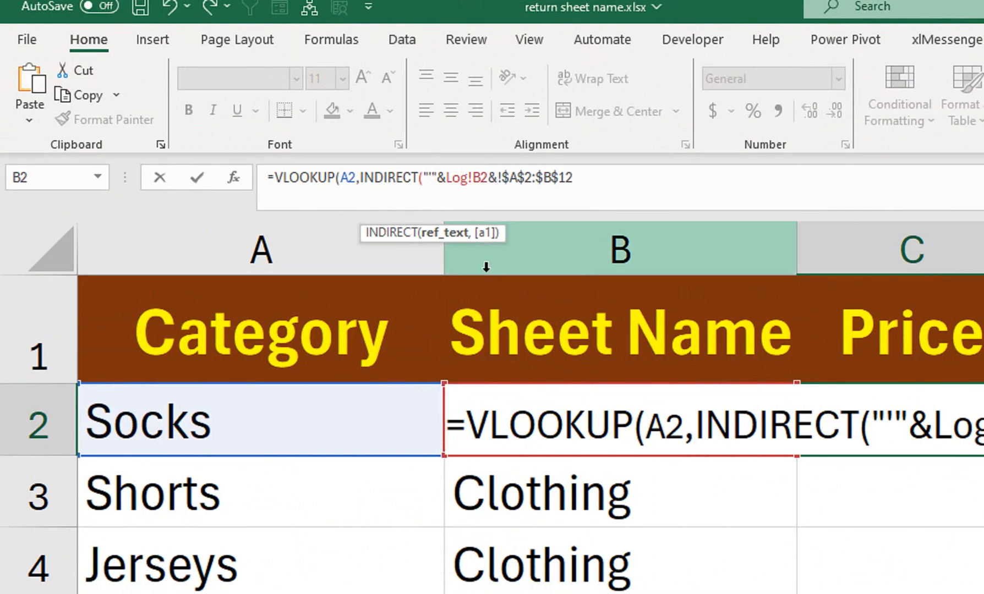
text("')
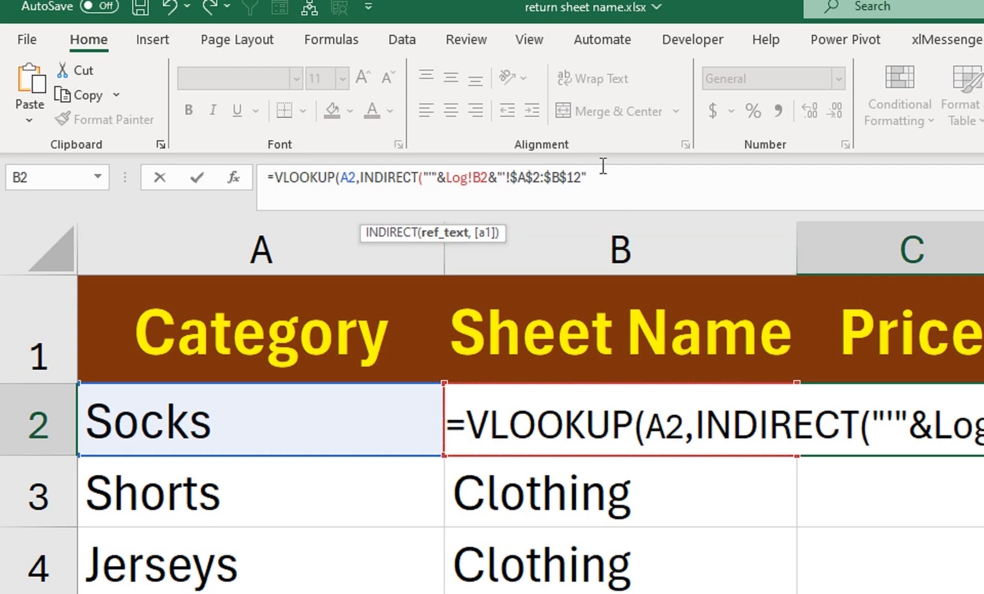
text(),)
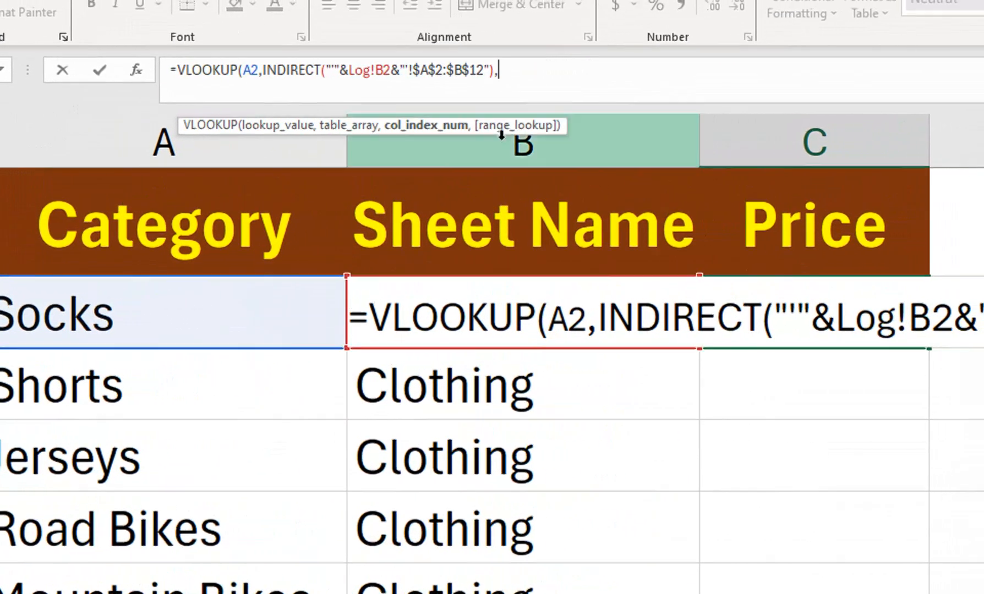
Step: Finish C2's VLOOKUP with column index 2 and FALSE, returning 8000 for Socks
text(2,)
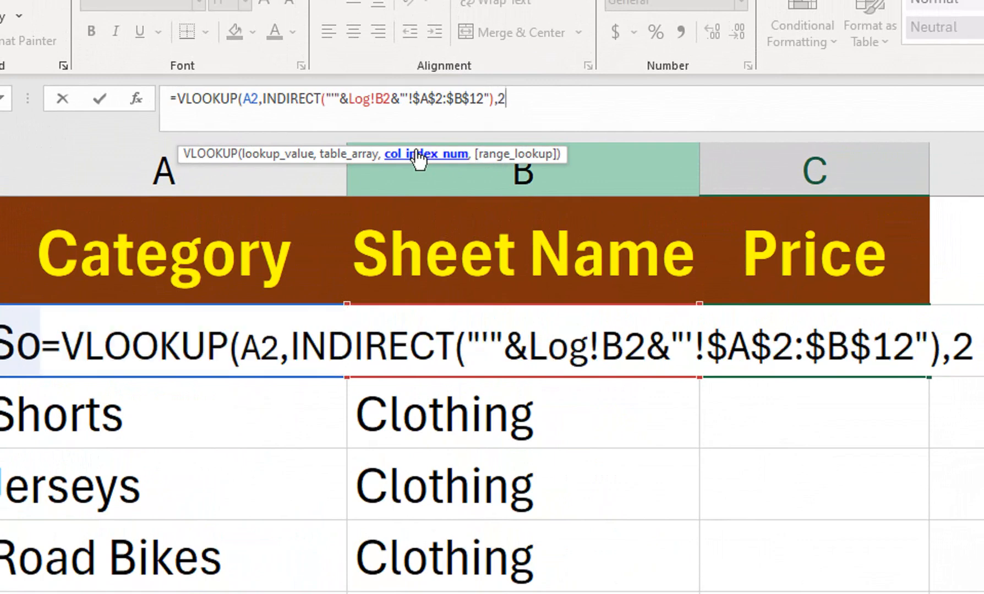
key(Down)
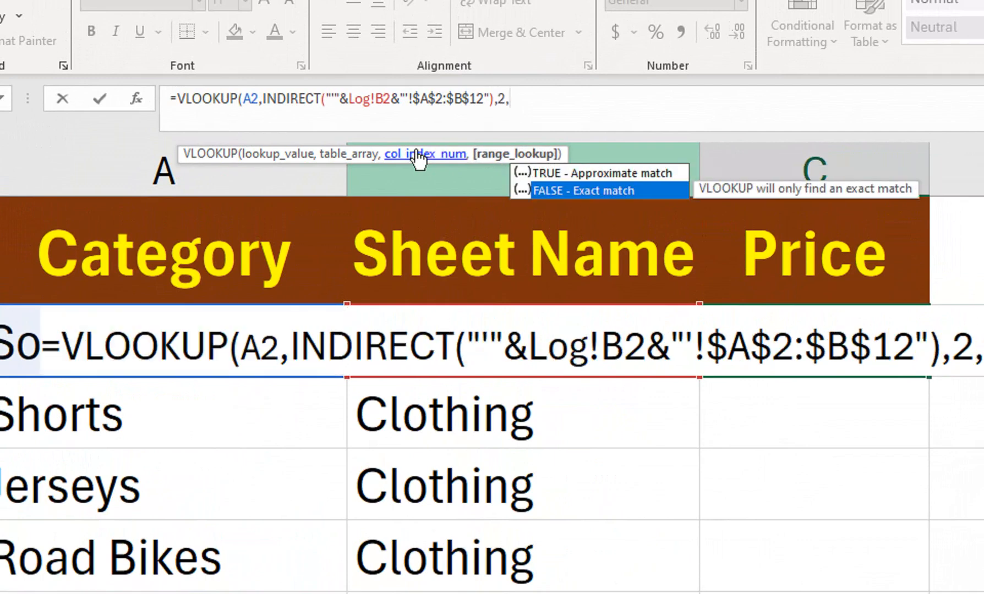
key(Tab)
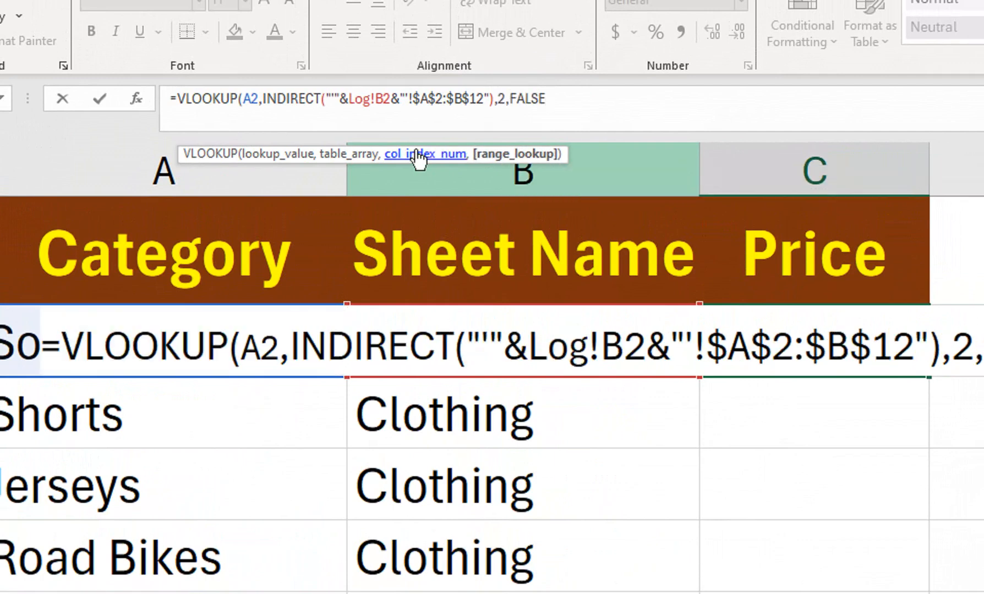
text())
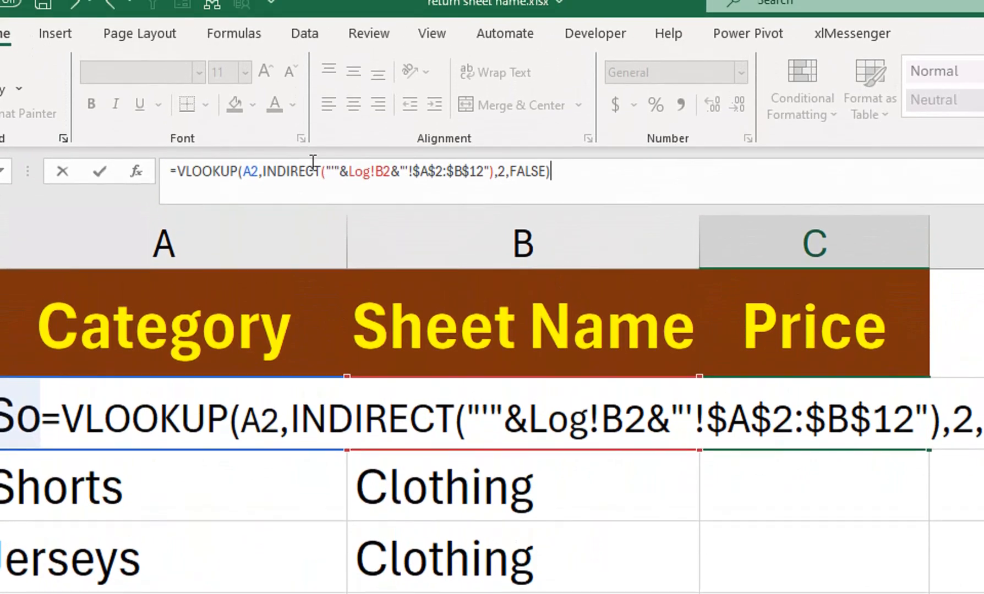
key(Return)
click(67, 422)
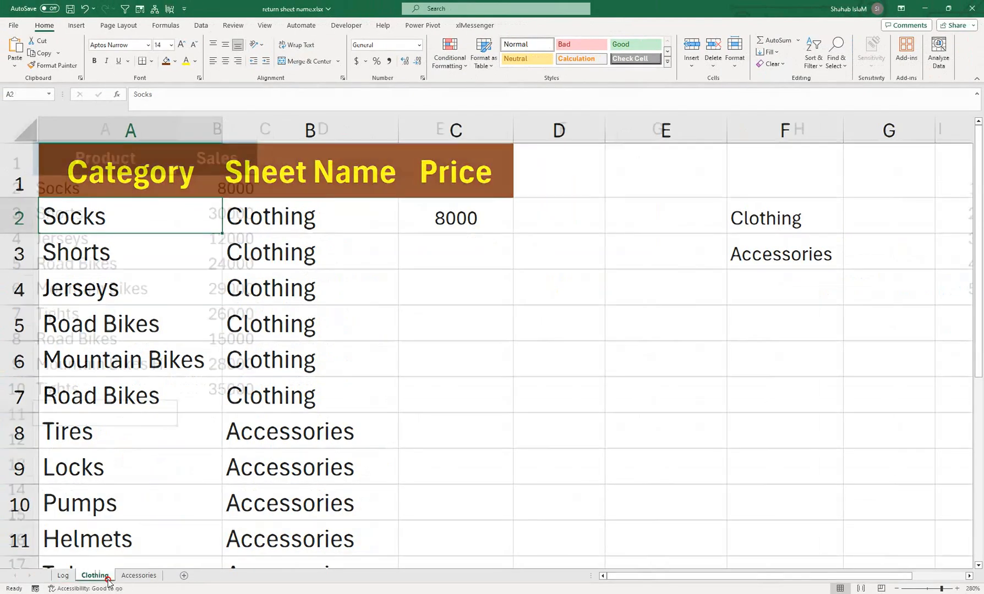
Step: Change Socks sales on the Clothing sheet from 8000 to 9500 and confirm Log's C2 updates
click(94, 575)
drag(97, 189, 99, 279)
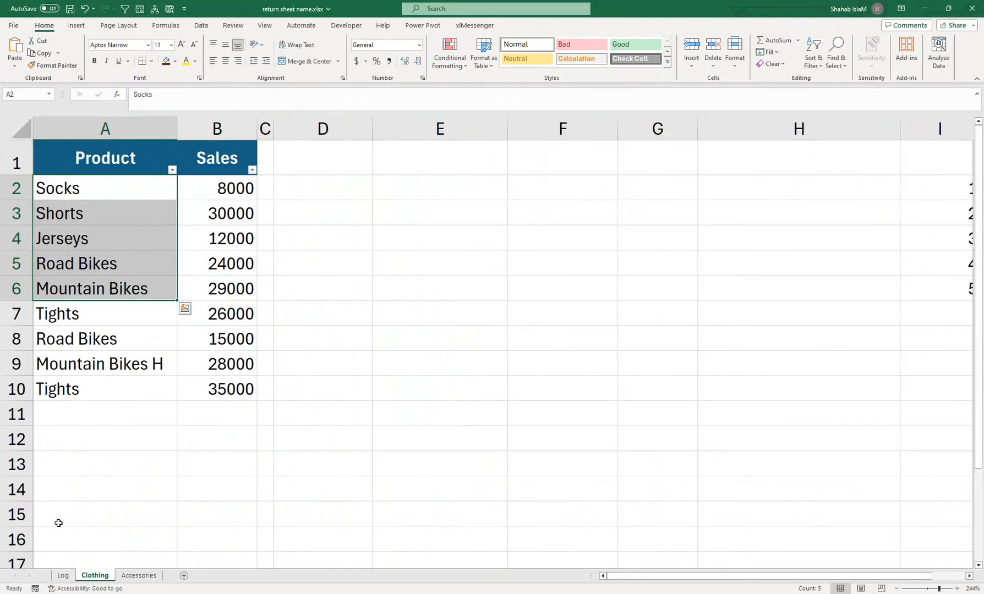
click(64, 576)
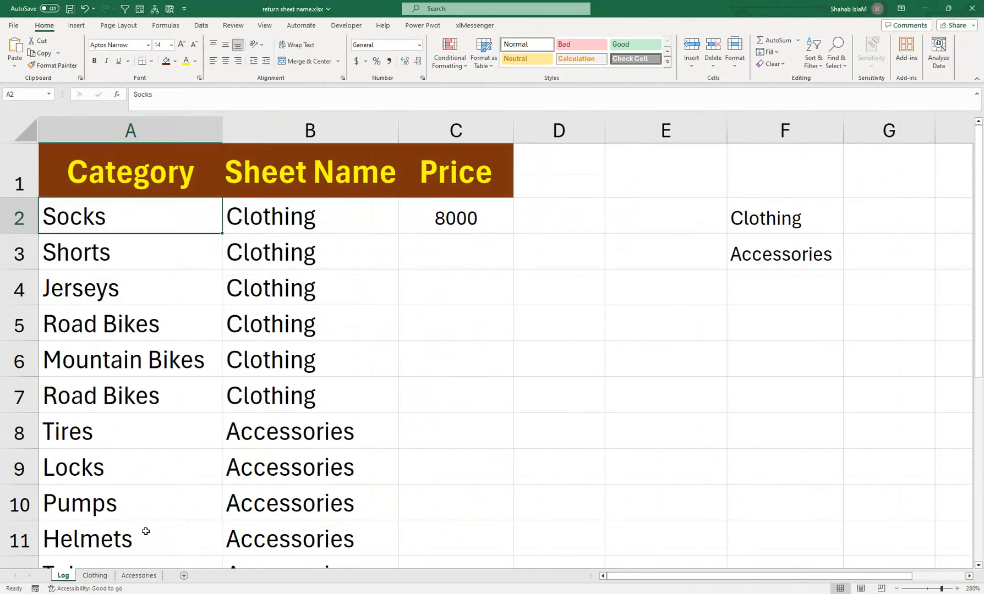
click(94, 576)
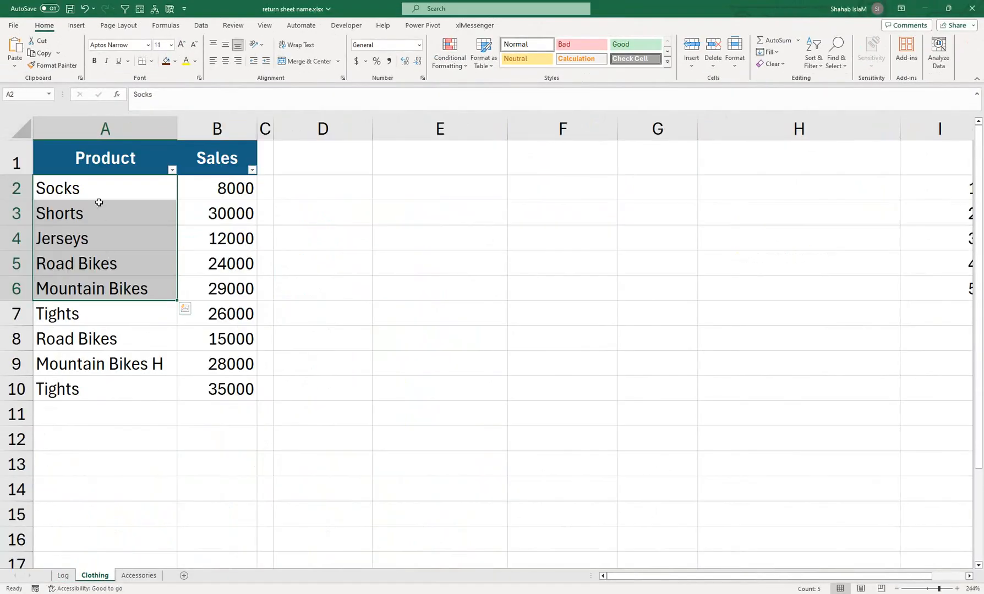
drag(97, 200, 212, 198)
click(214, 194)
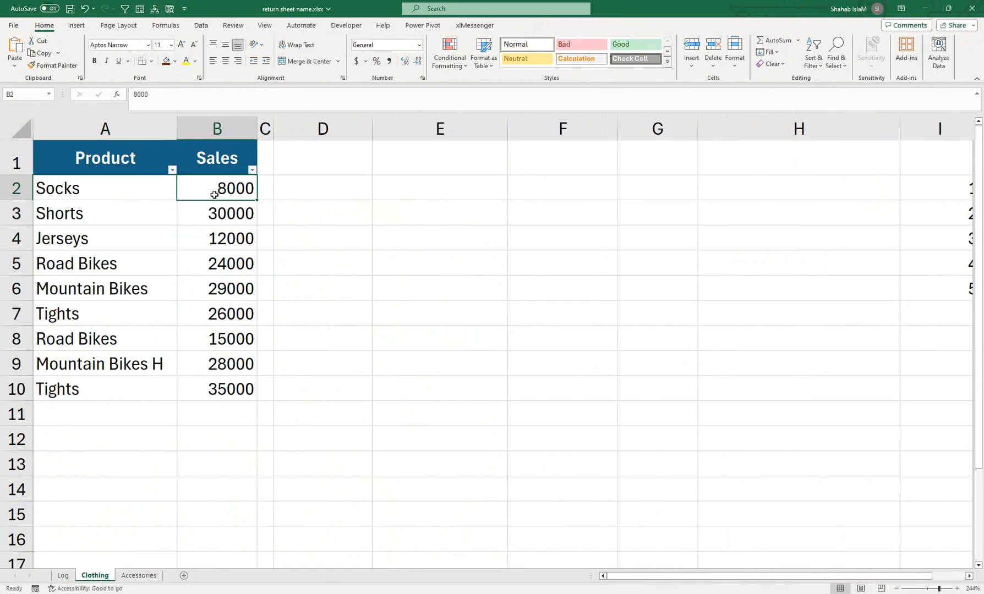
text(9)
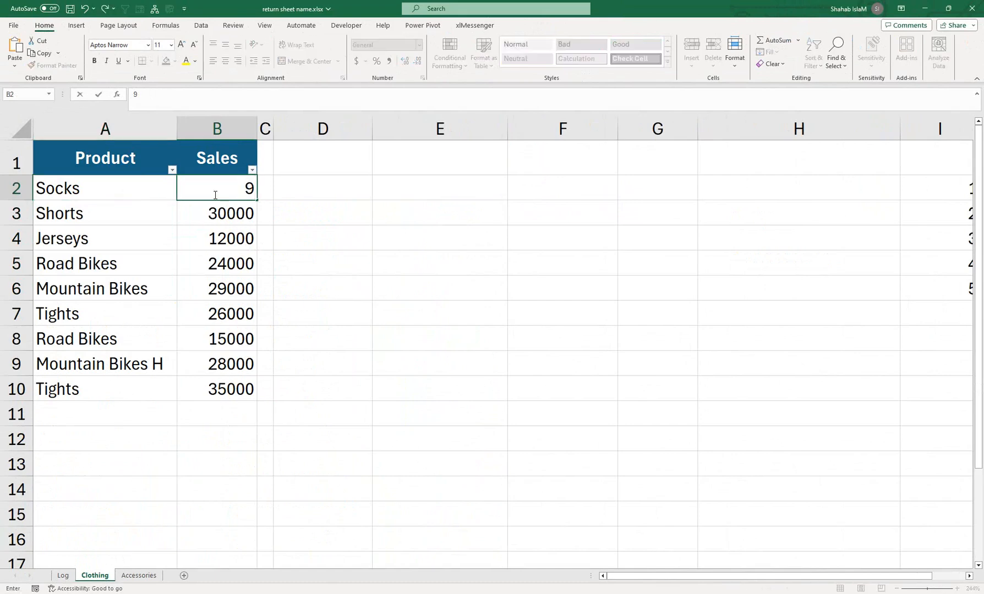
text(500)
key(Return)
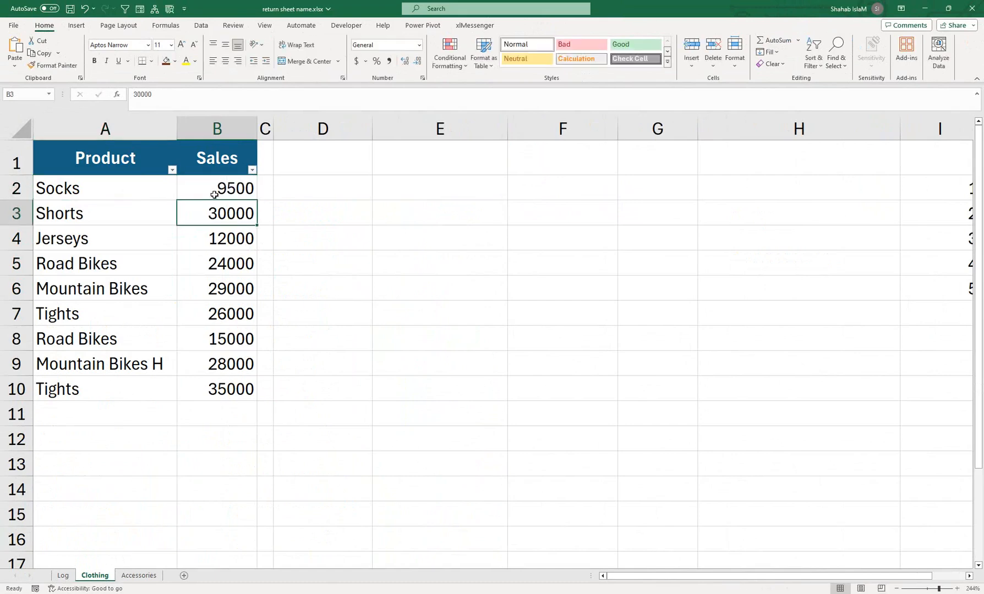
click(63, 576)
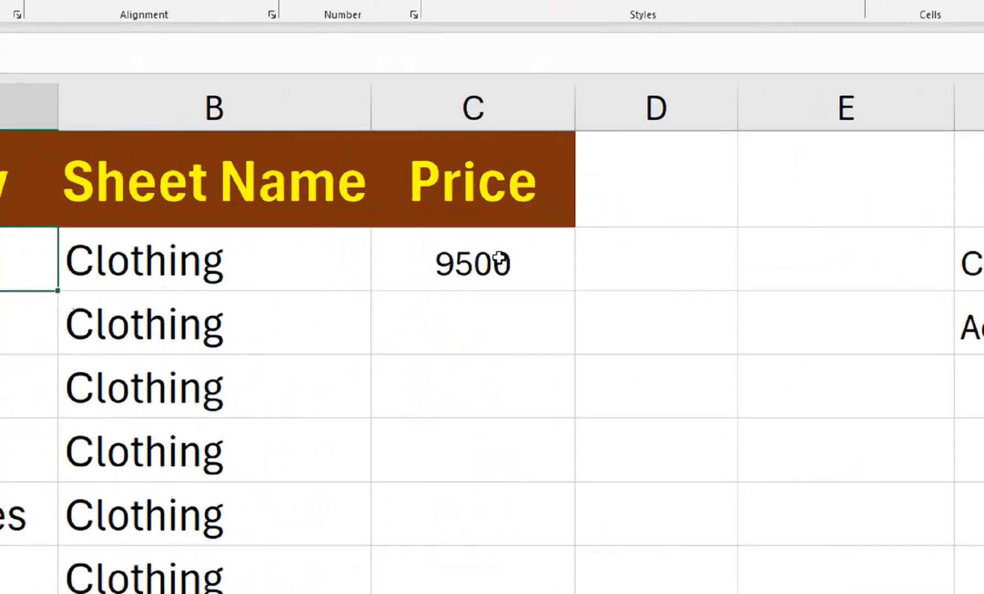
click(470, 215)
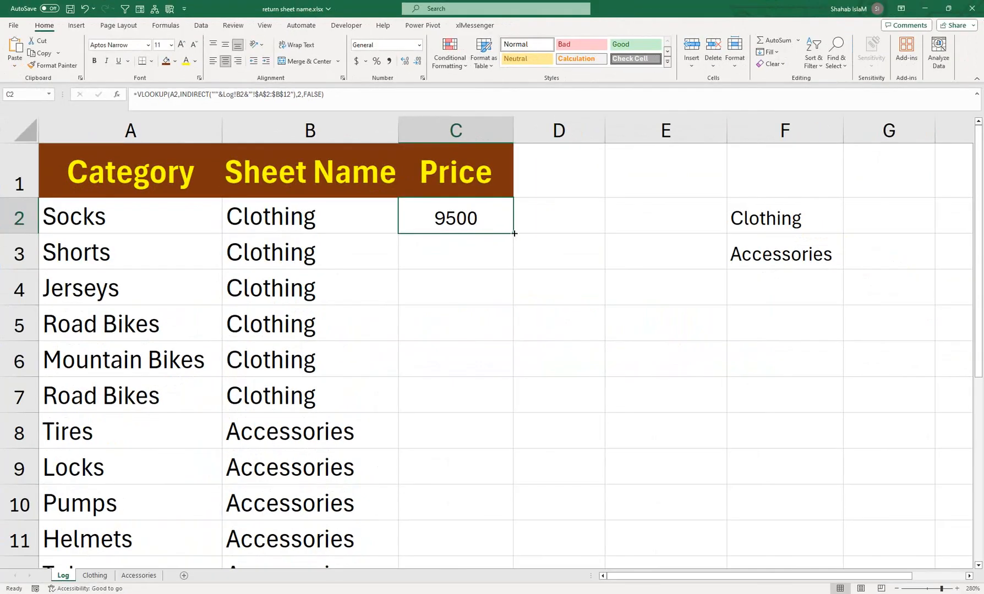
Step: Fill C2's price formula down to C13 and check results such as 32000 against Accessories
drag(514, 233, 543, 515)
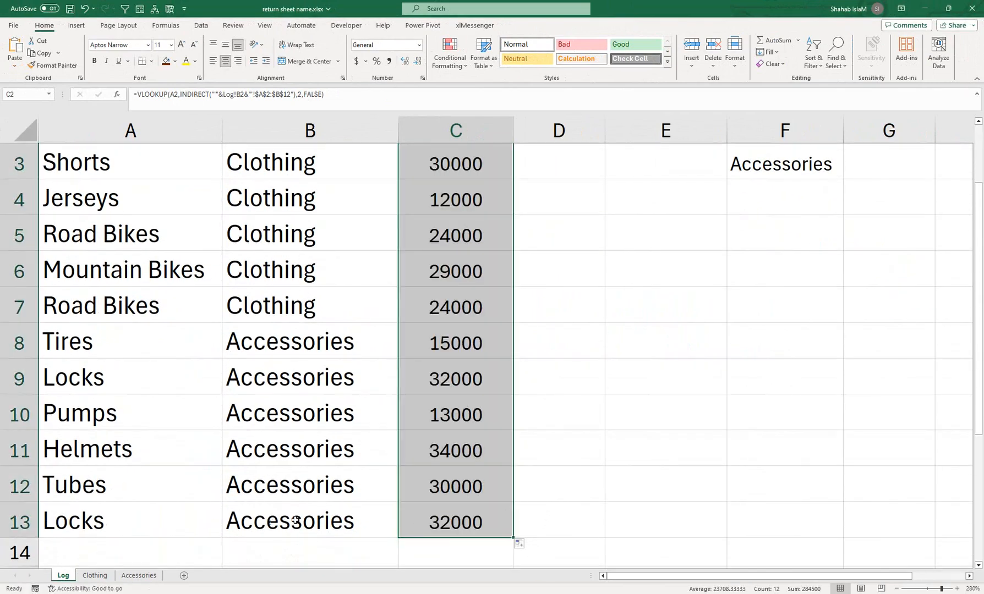
click(132, 576)
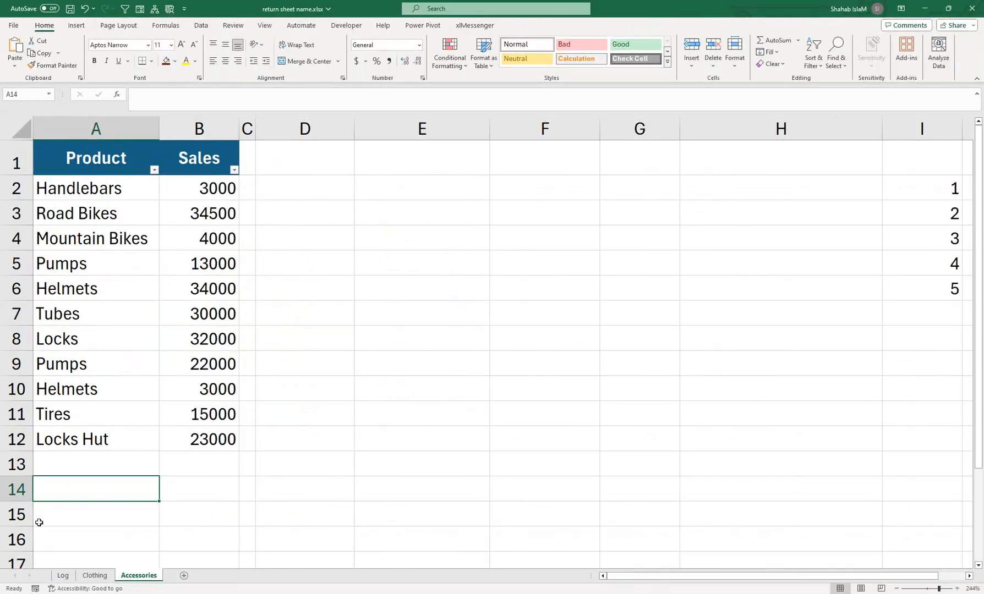
click(63, 575)
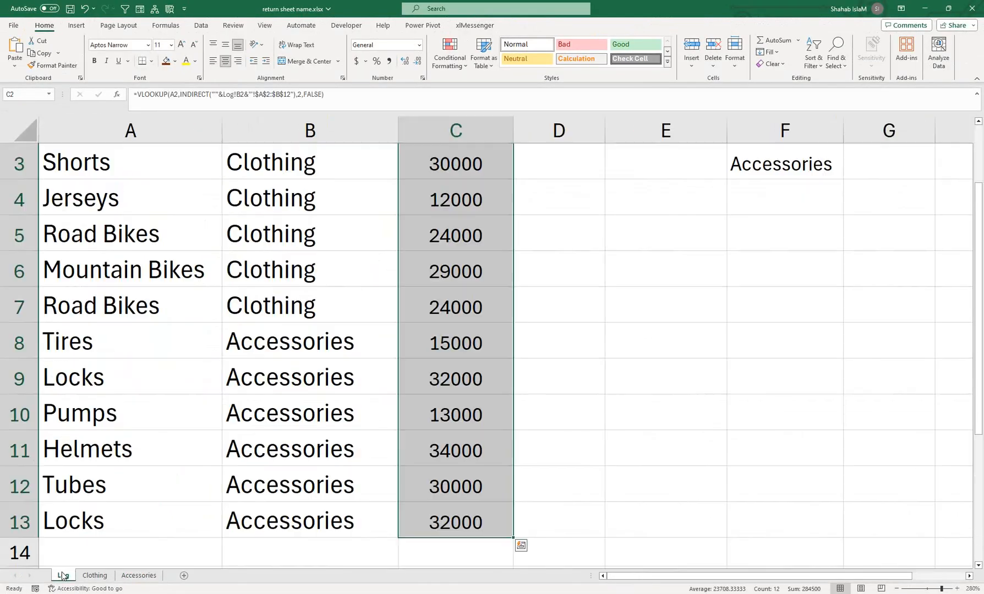
click(101, 501)
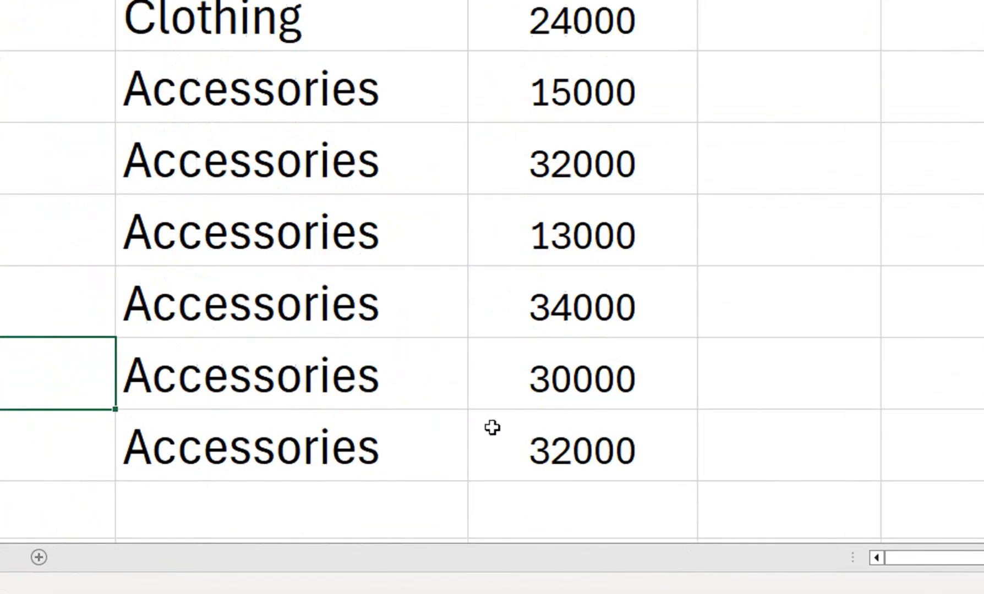
click(420, 514)
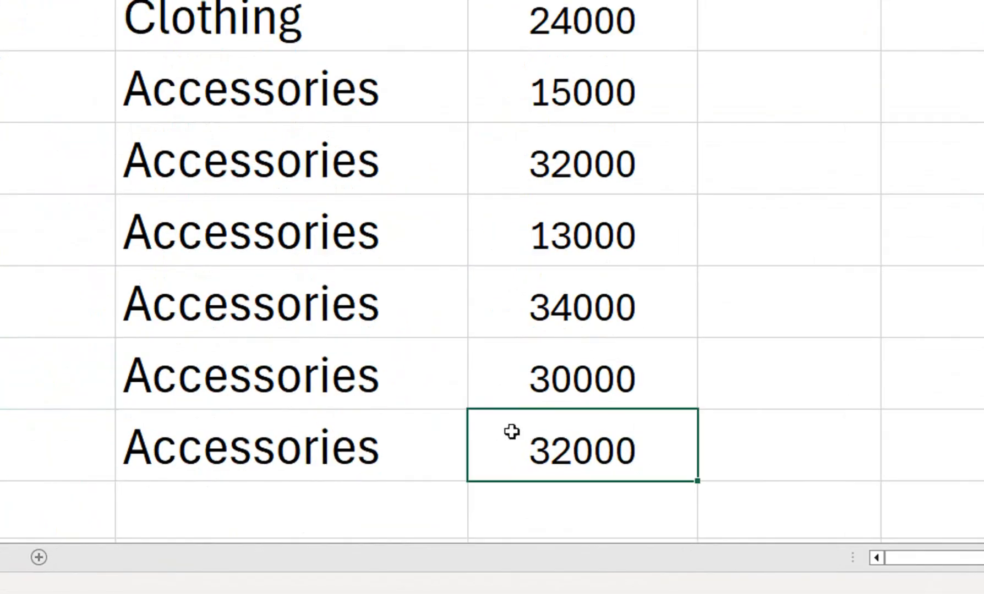
drag(299, 88, 274, 58)
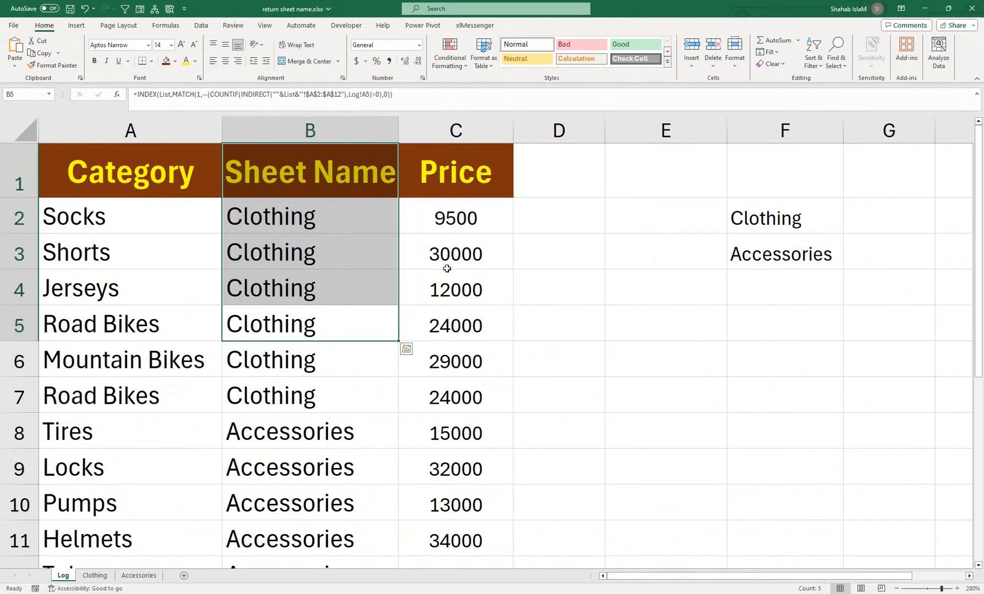
click(419, 480)
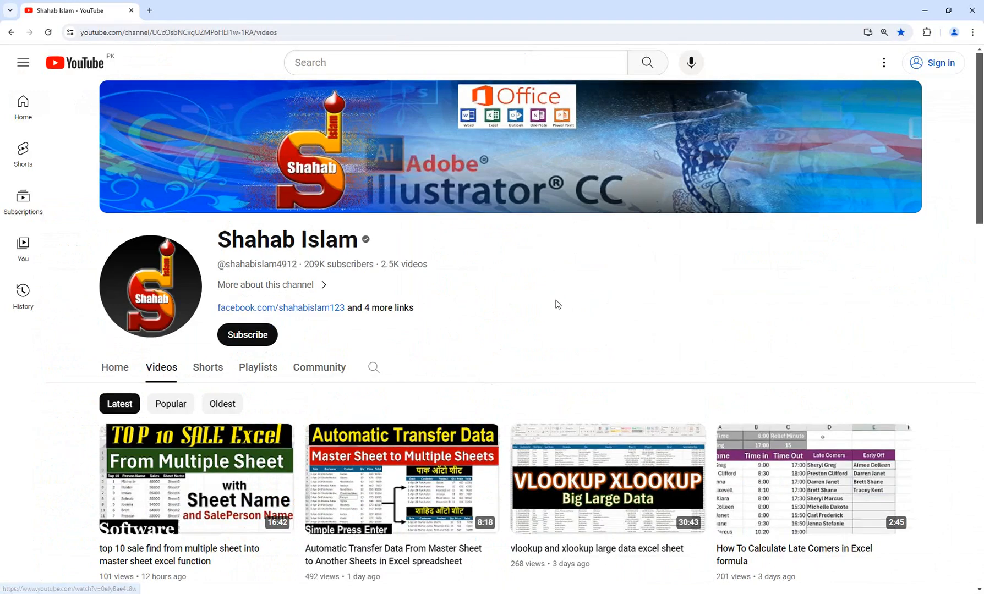